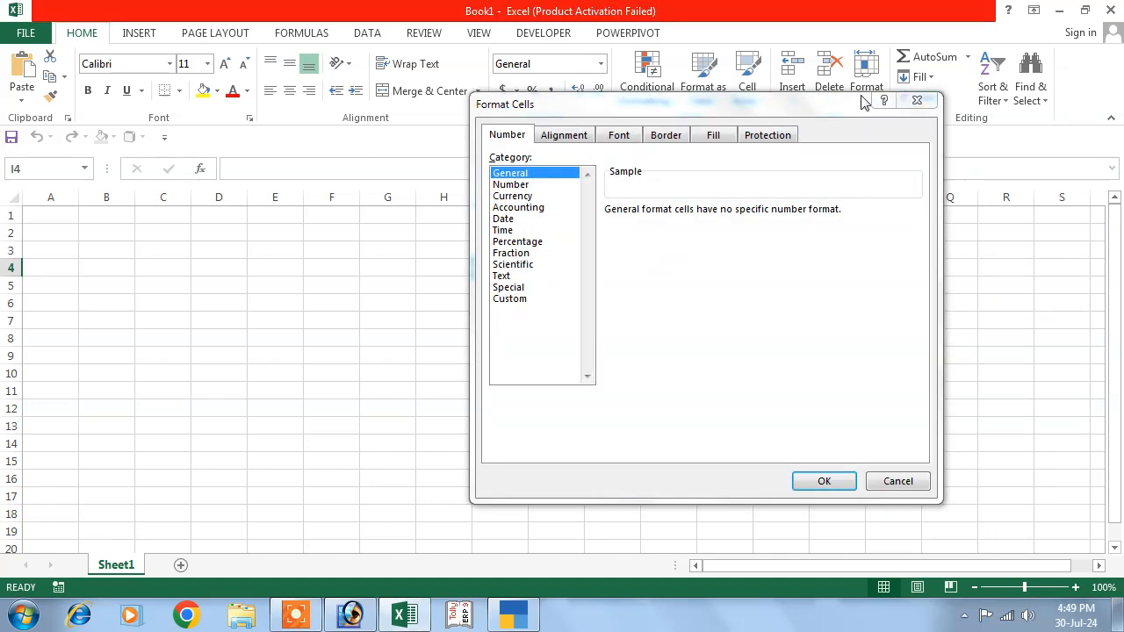
Close the Format Cells dialog and look through the available accounting currency formats.
{"action": "left_click", "coordinate": [913, 102]}
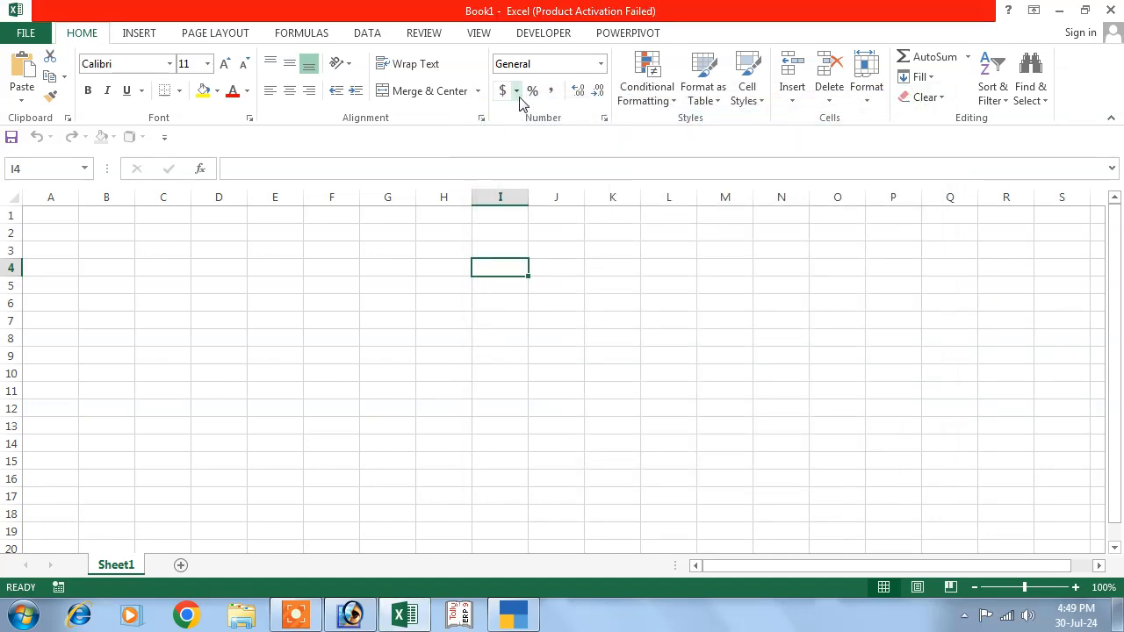
{"action": "left_click", "coordinate": [517, 92]}
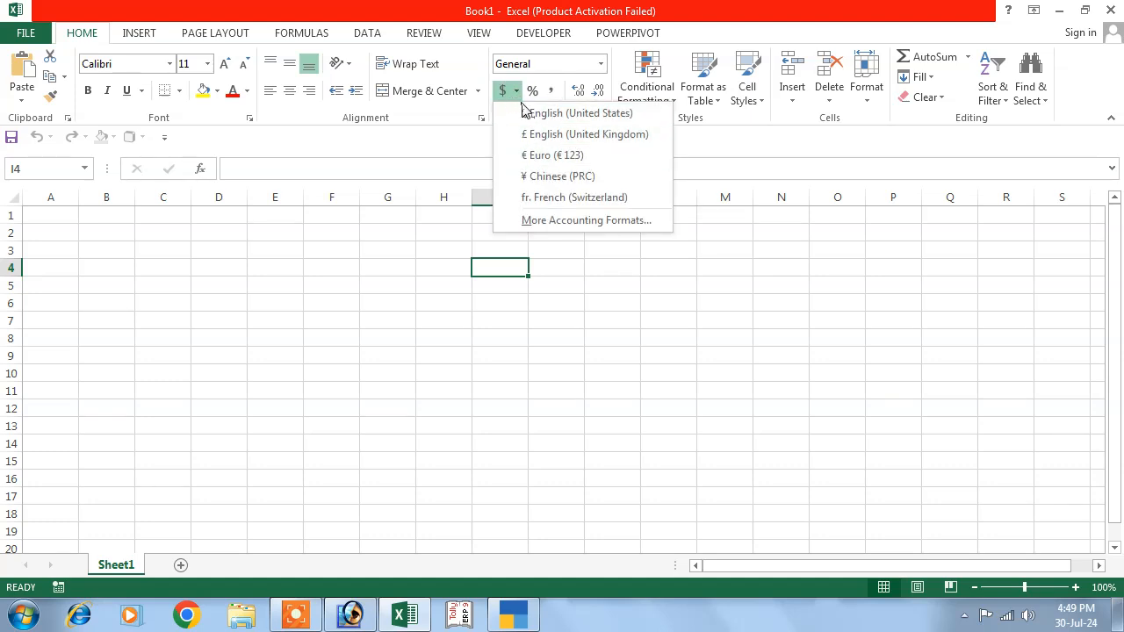
{"action": "left_click", "coordinate": [541, 201]}
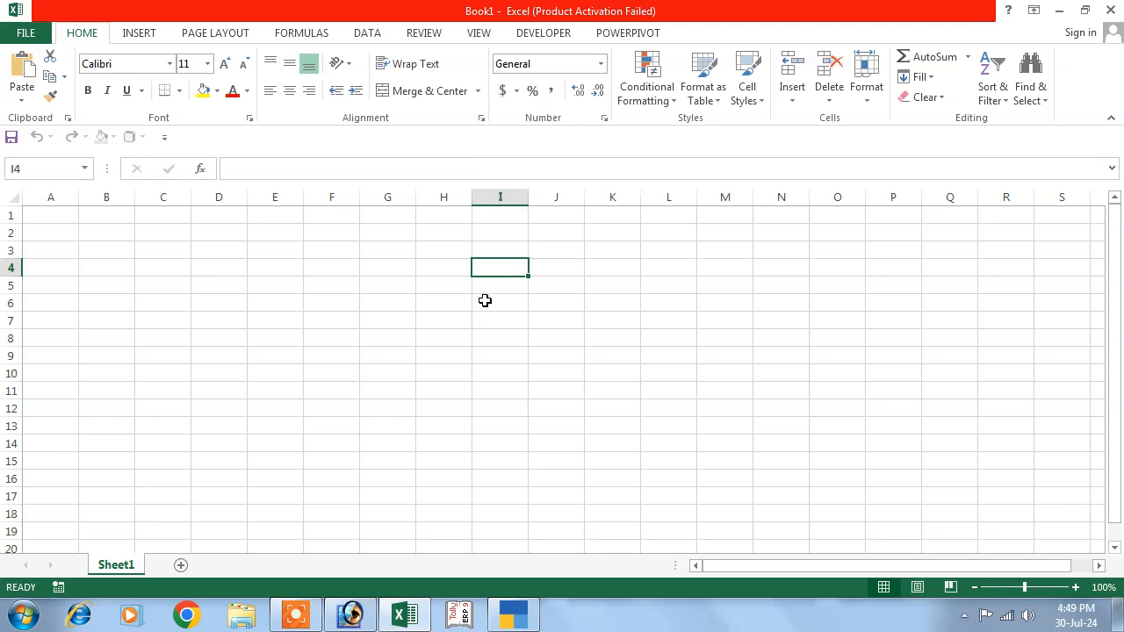
Enter the plain numbers 5, 85 and 65 in cells I4 to I6.
{"action": "left_click", "coordinate": [499, 269]}
{"action": "type", "text": "5"}
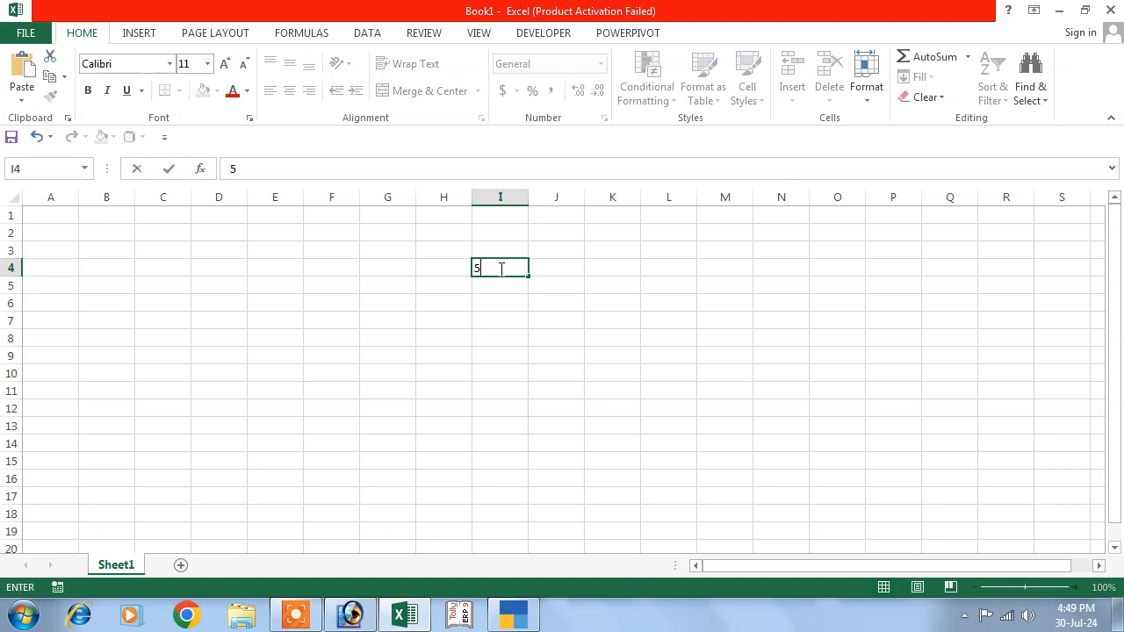
{"action": "key", "text": "Return"}
{"action": "type", "text": "85"}
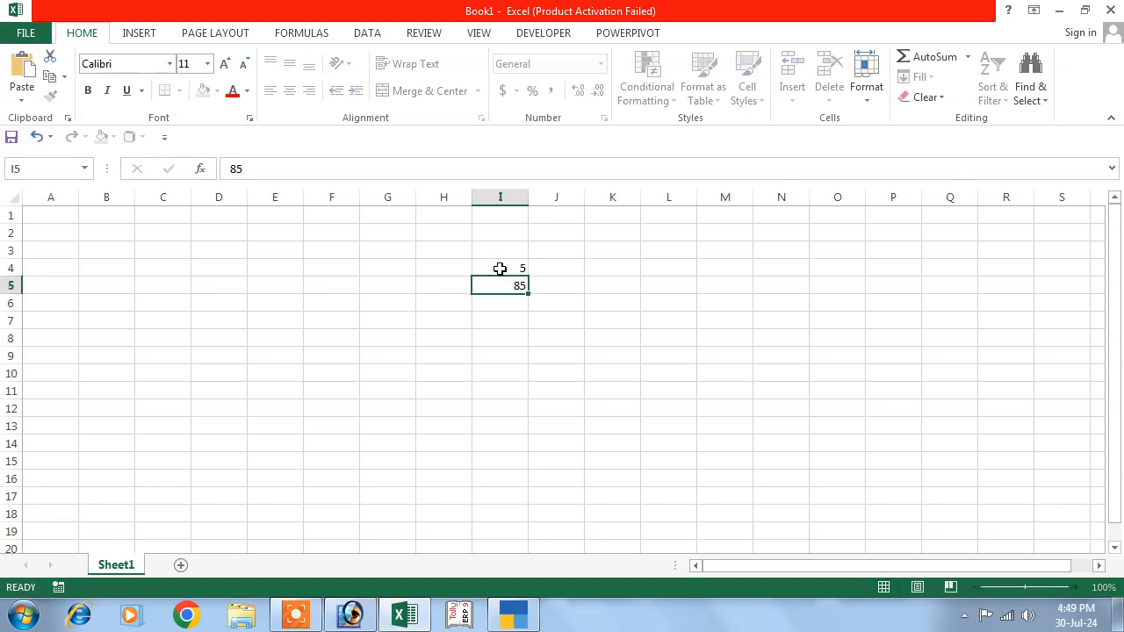
{"action": "key", "text": "Return"}
{"action": "type", "text": "65"}
{"action": "key", "text": "Return"}
{"action": "key", "text": "Return"}
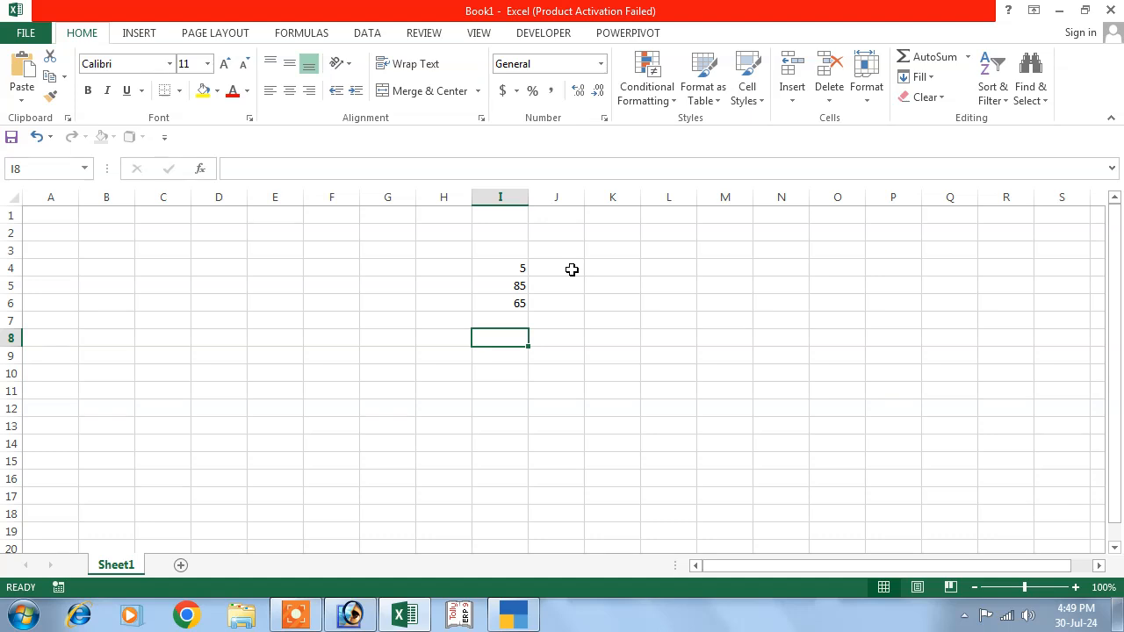
Apply the $ English (United States) accounting format to the empty range K3:L15.
{"action": "left_click_drag", "start_coordinate": [612, 249], "coordinate": [680, 453]}
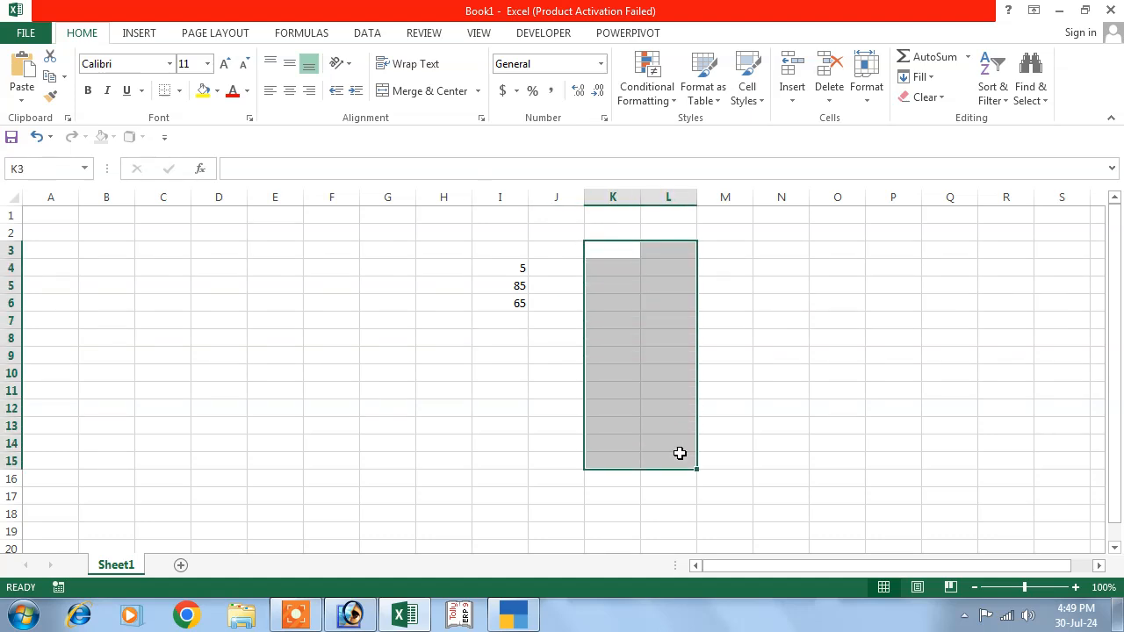
{"action": "left_click", "coordinate": [516, 92]}
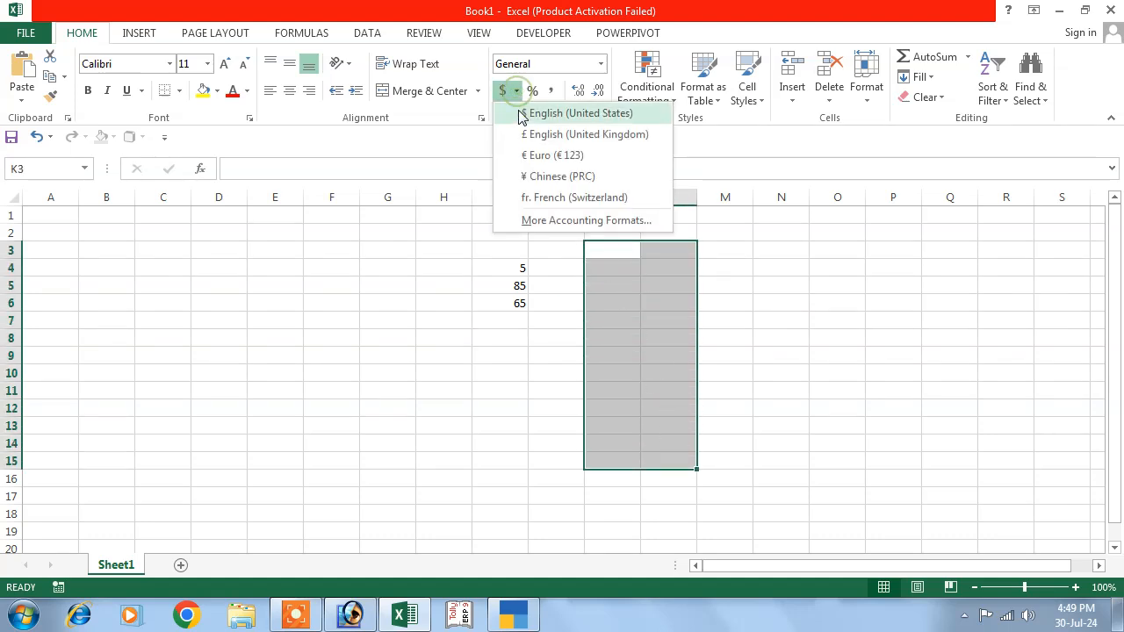
{"action": "left_click", "coordinate": [563, 114]}
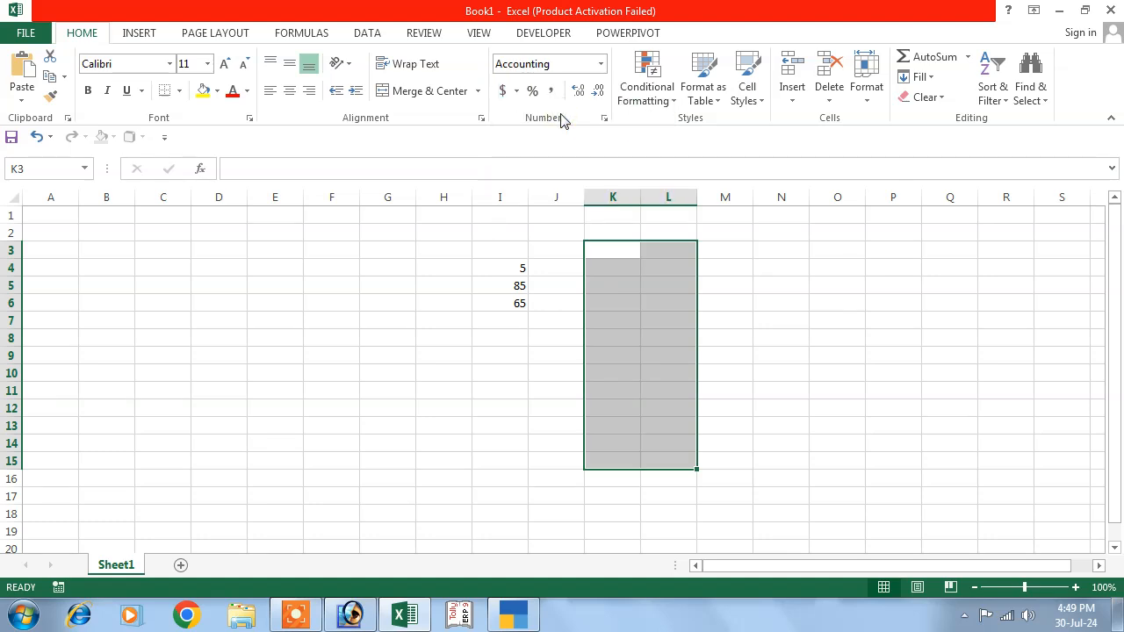
Enter 5 in K4, leave K5 blank, and fill K6 to K11 with 6, 3, 9, 5, 6 and 3.
{"action": "left_click", "coordinate": [627, 266]}
{"action": "type", "text": "5"}
{"action": "key", "text": "Return"}
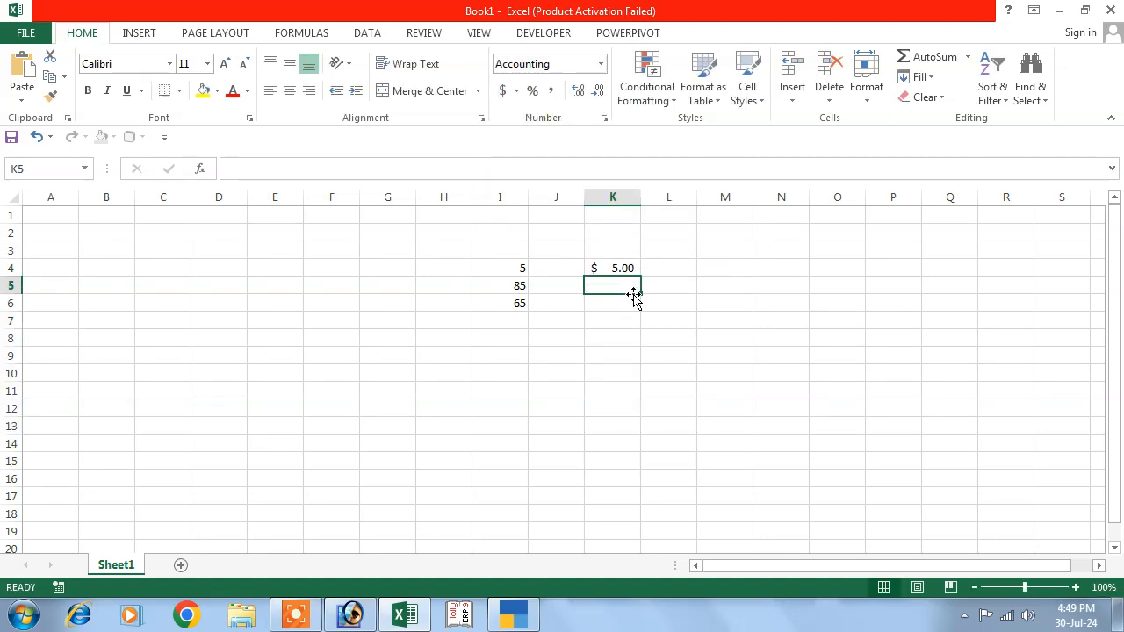
{"action": "key", "text": "Return"}
{"action": "type", "text": "6"}
{"action": "key", "text": "Return"}
{"action": "type", "text": "3"}
{"action": "key", "text": "Return"}
{"action": "type", "text": "9"}
{"action": "key", "text": "Return"}
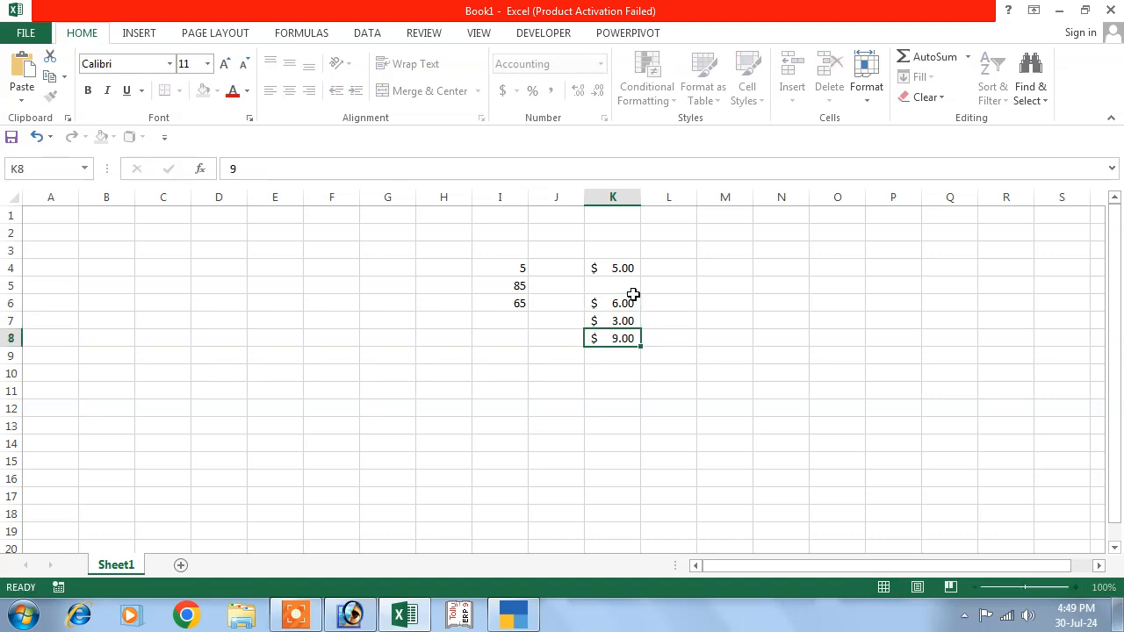
{"action": "key", "text": "Return"}
{"action": "type", "text": "5"}
{"action": "key", "text": "Return"}
{"action": "type", "text": "6"}
{"action": "key", "text": "Return"}
{"action": "type", "text": "3"}
{"action": "key", "text": "Return"}
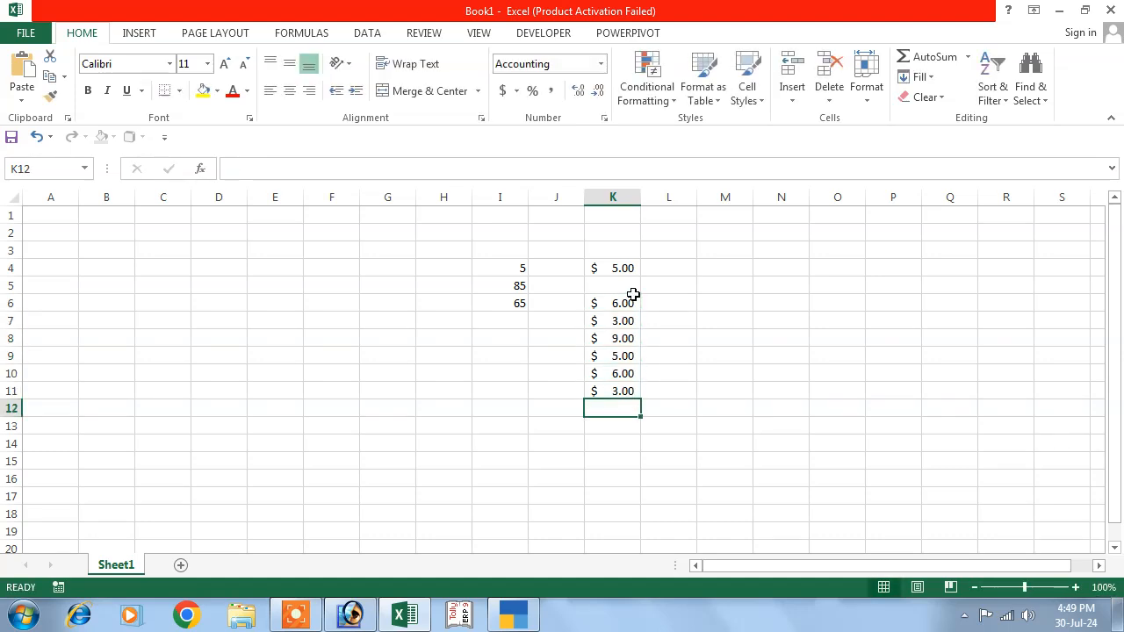
Format the range M2:M13 as Currency with the Rs. English (India) symbol.
{"action": "left_click_drag", "start_coordinate": [730, 238], "coordinate": [746, 414]}
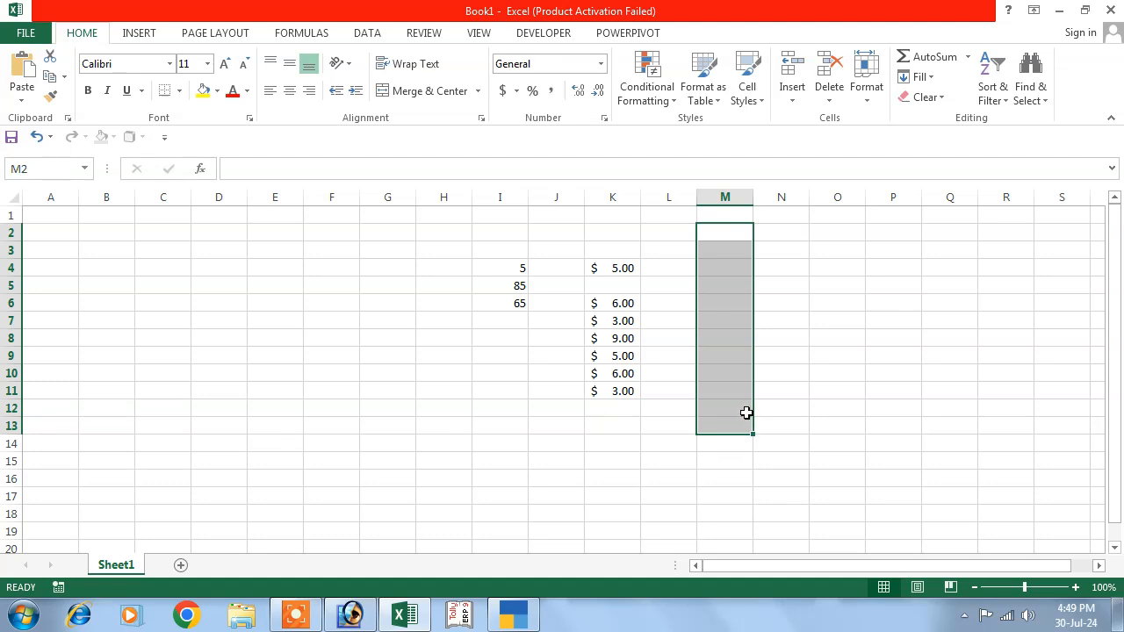
{"action": "left_click", "coordinate": [517, 91]}
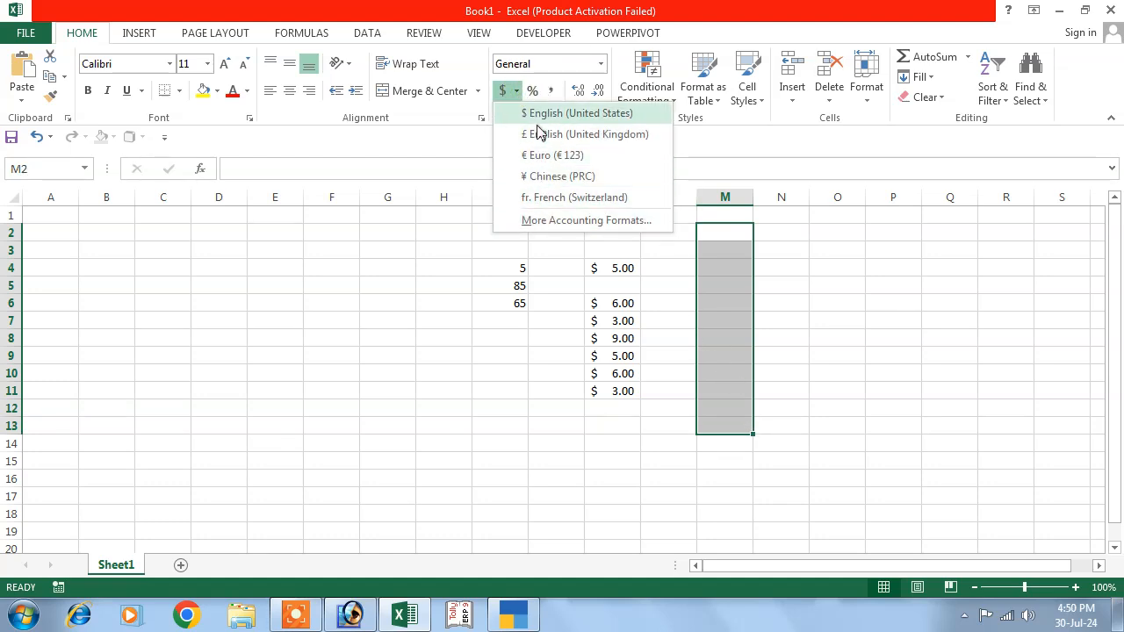
{"action": "left_click", "coordinate": [587, 221]}
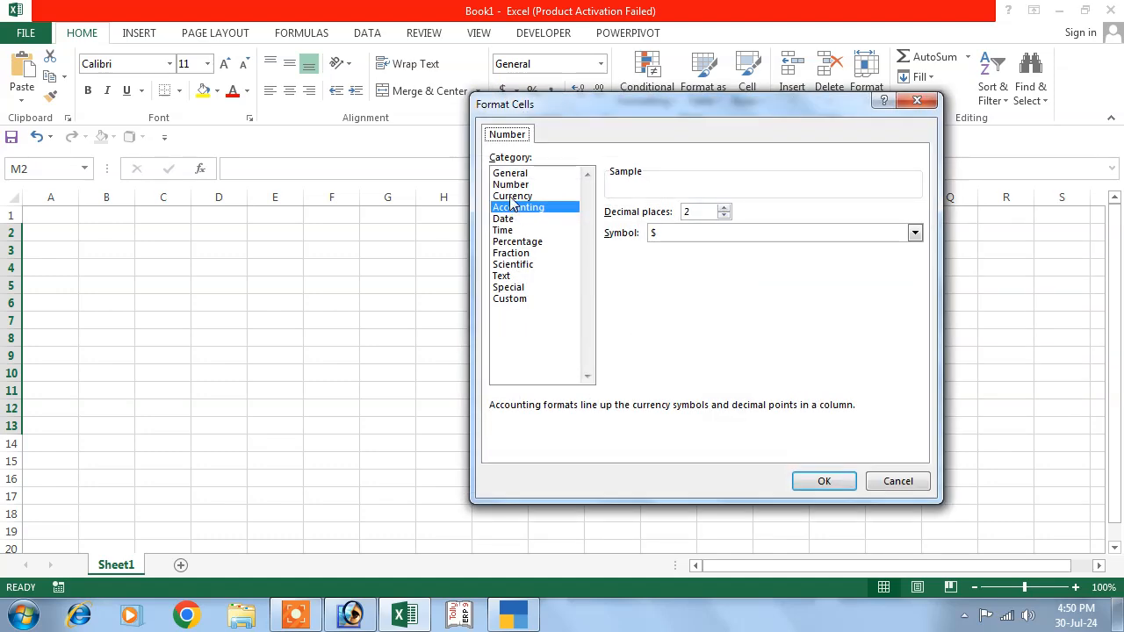
{"action": "left_click", "coordinate": [513, 197]}
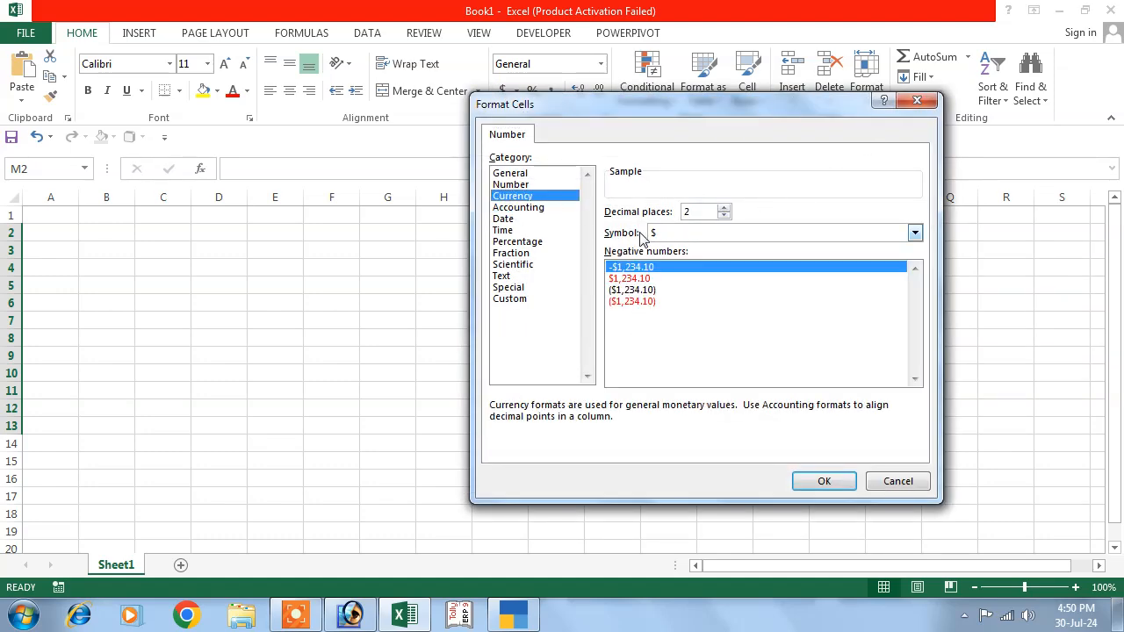
{"action": "left_click", "coordinate": [685, 233]}
{"action": "scroll", "coordinate": [692, 276], "scroll_direction": "down", "scroll_amount": 3}
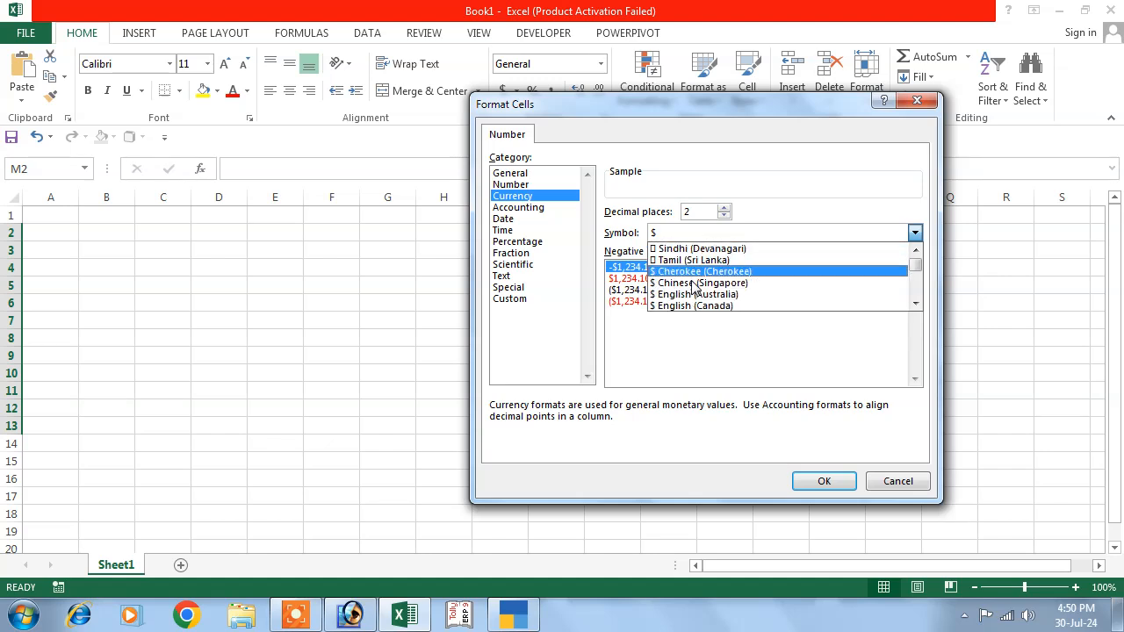
{"action": "scroll", "coordinate": [694, 290], "scroll_direction": "down", "scroll_amount": 1}
{"action": "scroll", "coordinate": [694, 290], "scroll_direction": "up", "scroll_amount": 2}
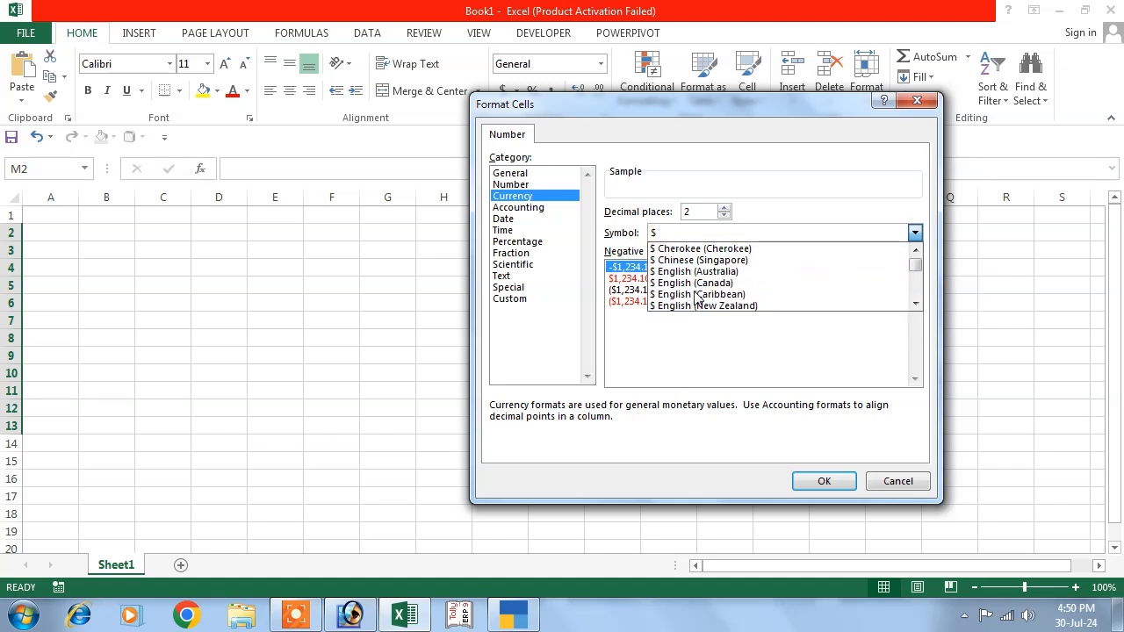
{"action": "scroll", "coordinate": [693, 293], "scroll_direction": "down", "scroll_amount": 5}
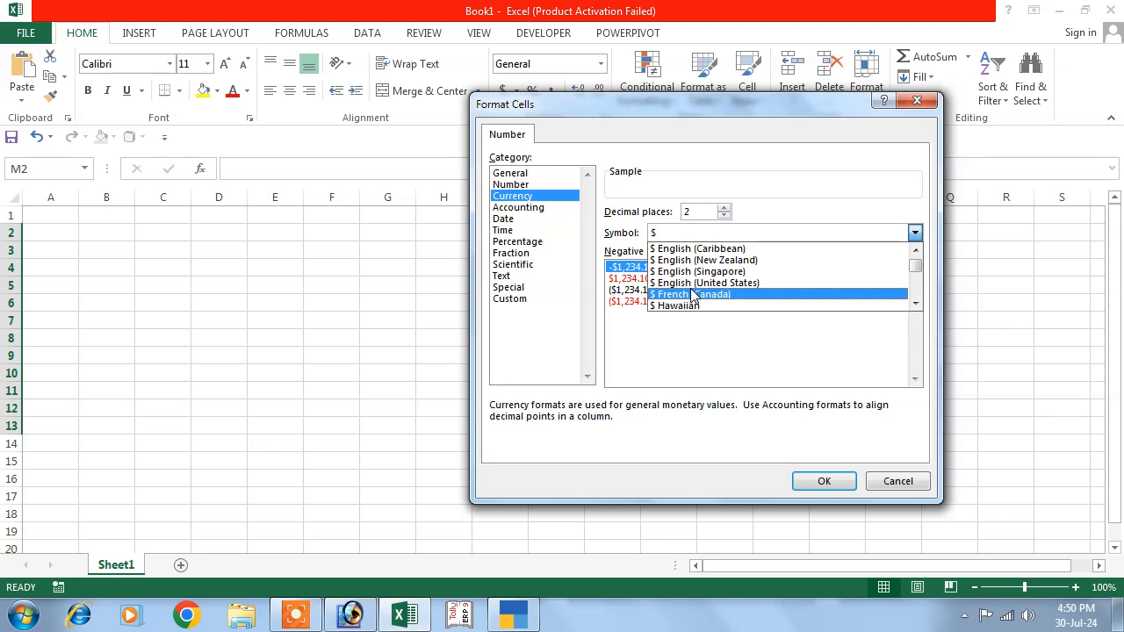
{"action": "scroll", "coordinate": [693, 296], "scroll_direction": "down", "scroll_amount": 5}
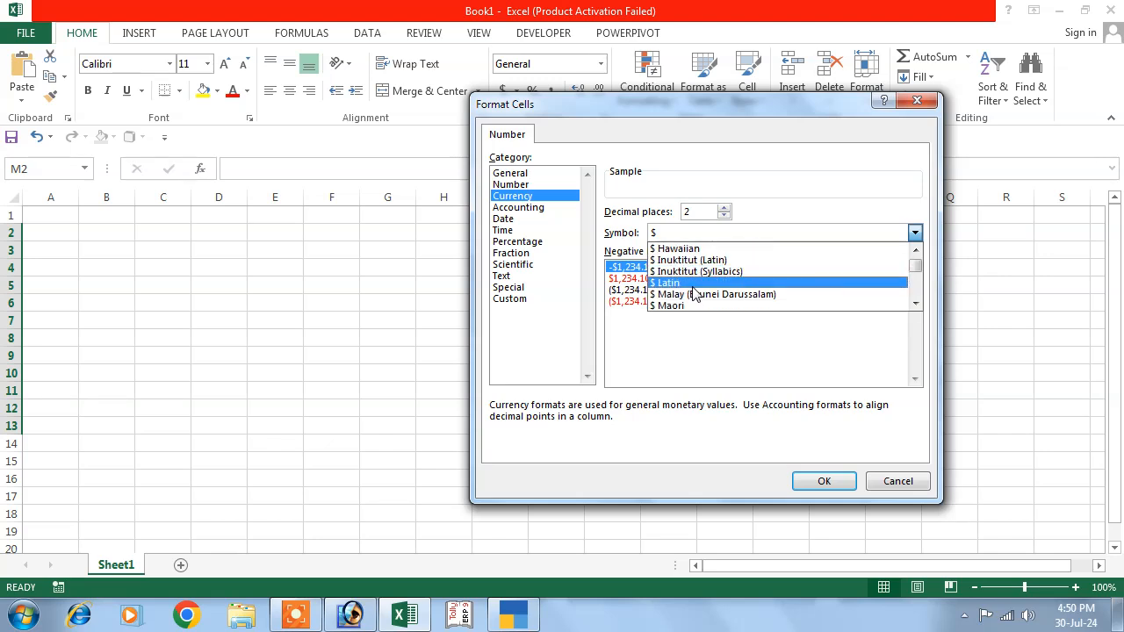
{"action": "scroll", "coordinate": [694, 290], "scroll_direction": "down", "scroll_amount": 6}
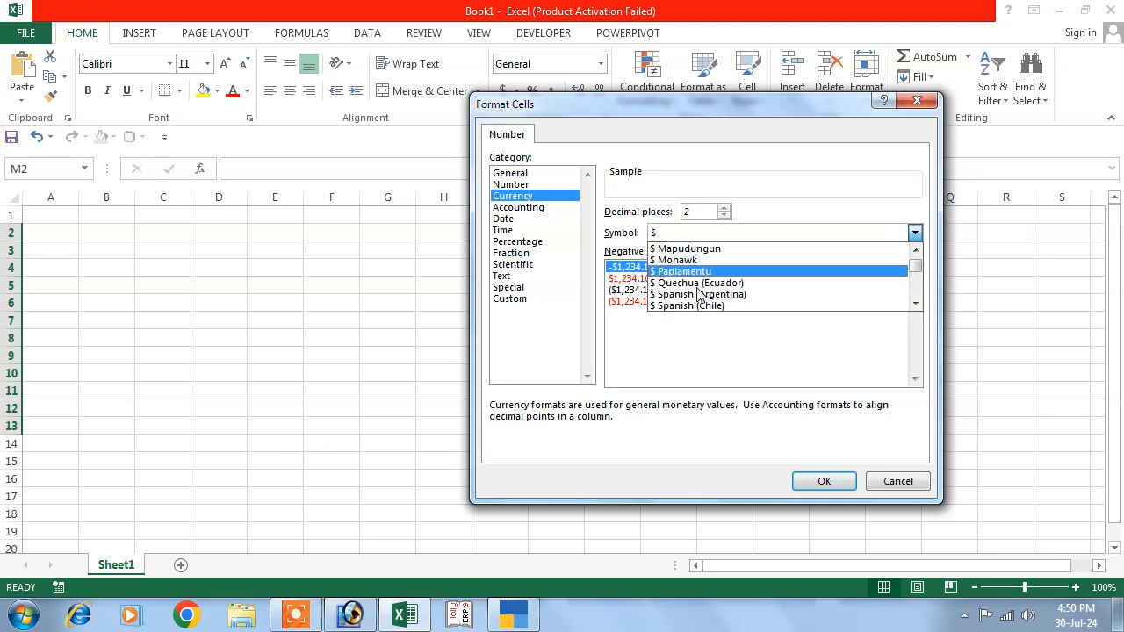
{"action": "scroll", "coordinate": [700, 296], "scroll_direction": "down", "scroll_amount": 1}
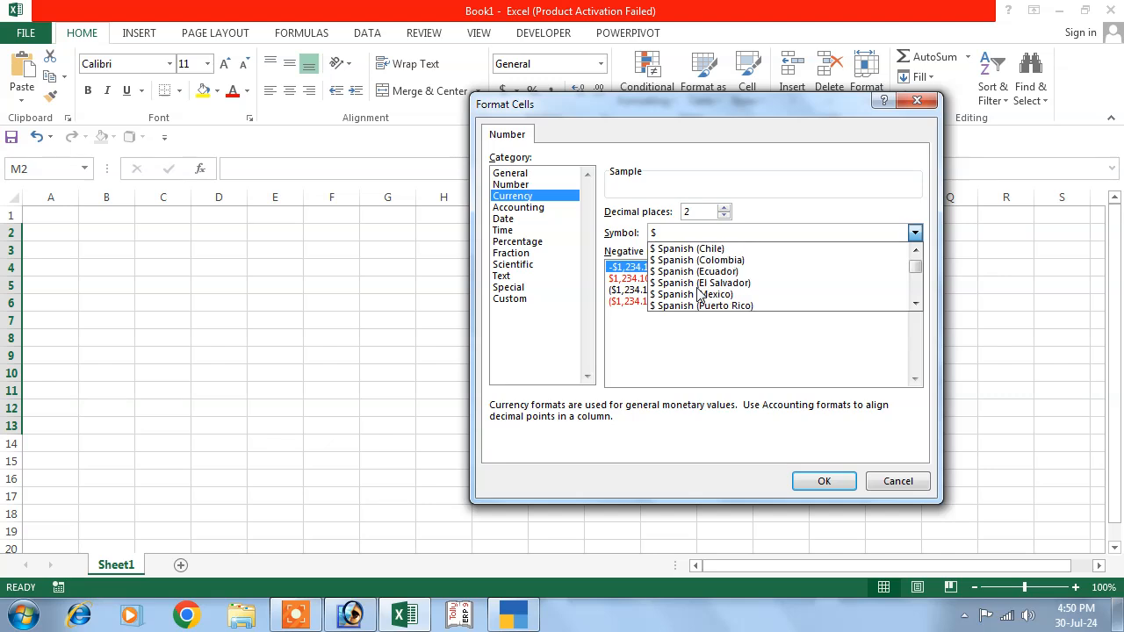
{"action": "scroll", "coordinate": [700, 296], "scroll_direction": "down", "scroll_amount": 2}
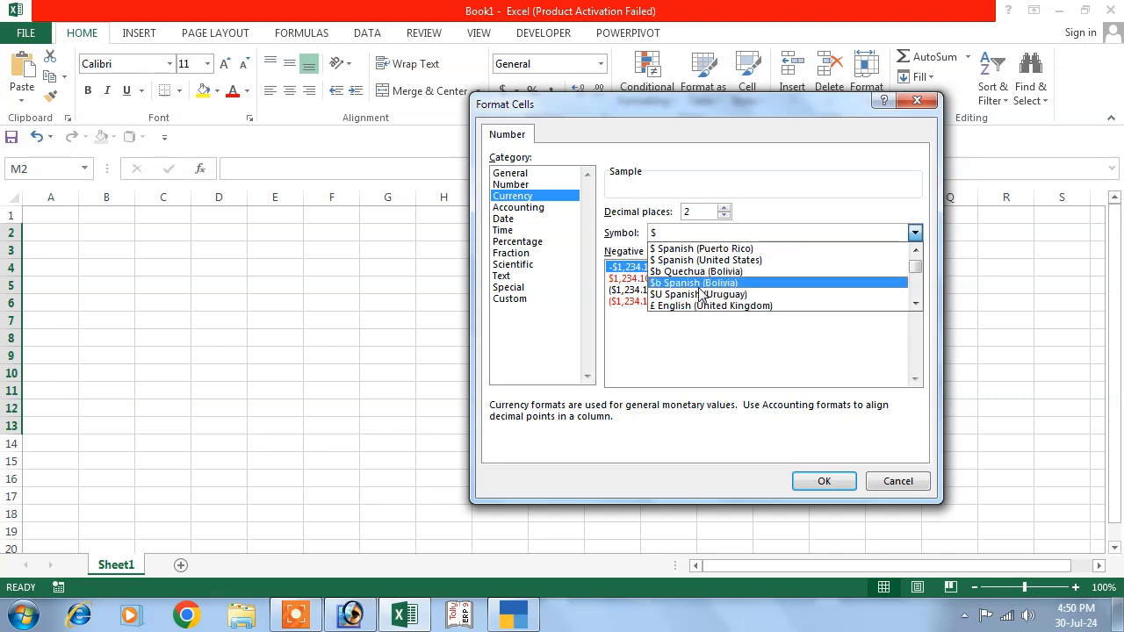
{"action": "scroll", "coordinate": [700, 296], "scroll_direction": "down", "scroll_amount": 5}
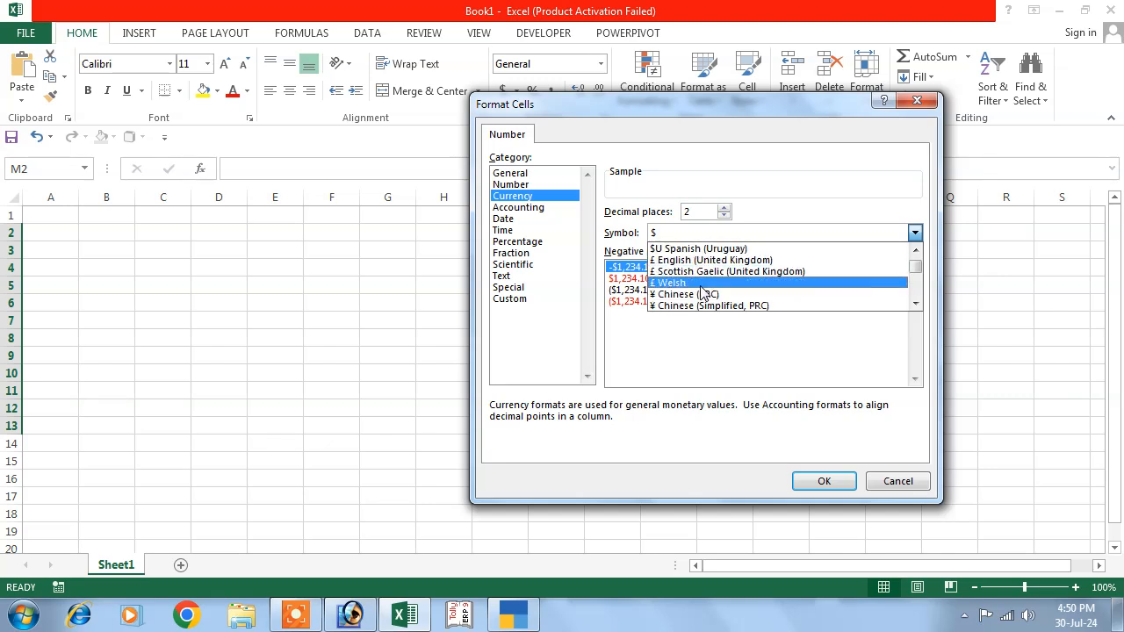
{"action": "scroll", "coordinate": [702, 293], "scroll_direction": "down", "scroll_amount": 4}
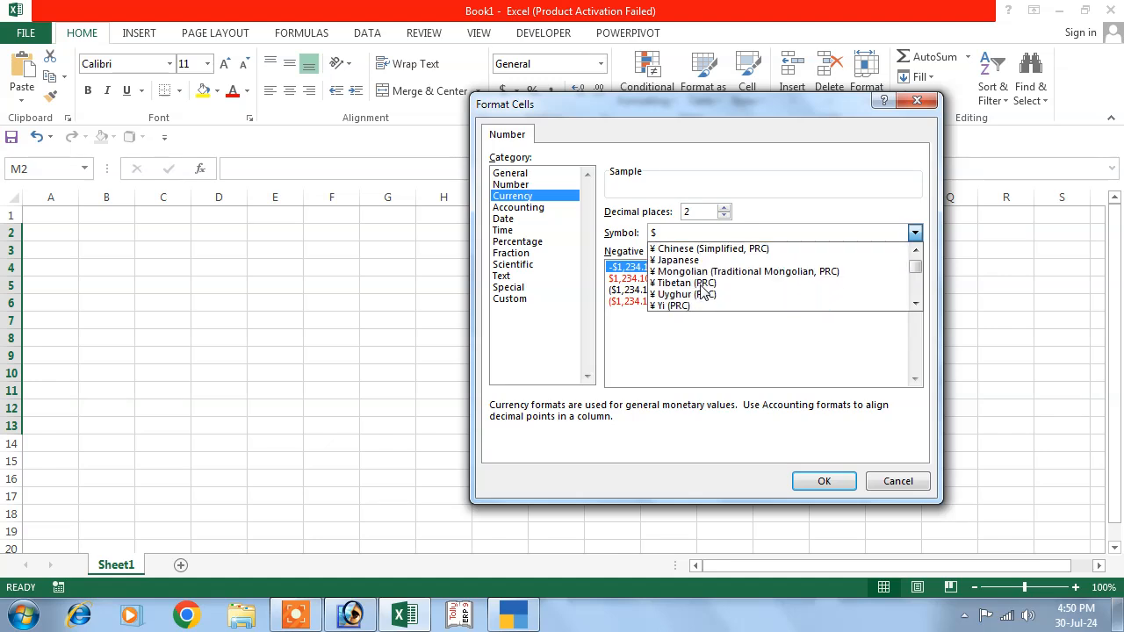
{"action": "scroll", "coordinate": [703, 293], "scroll_direction": "down", "scroll_amount": 9}
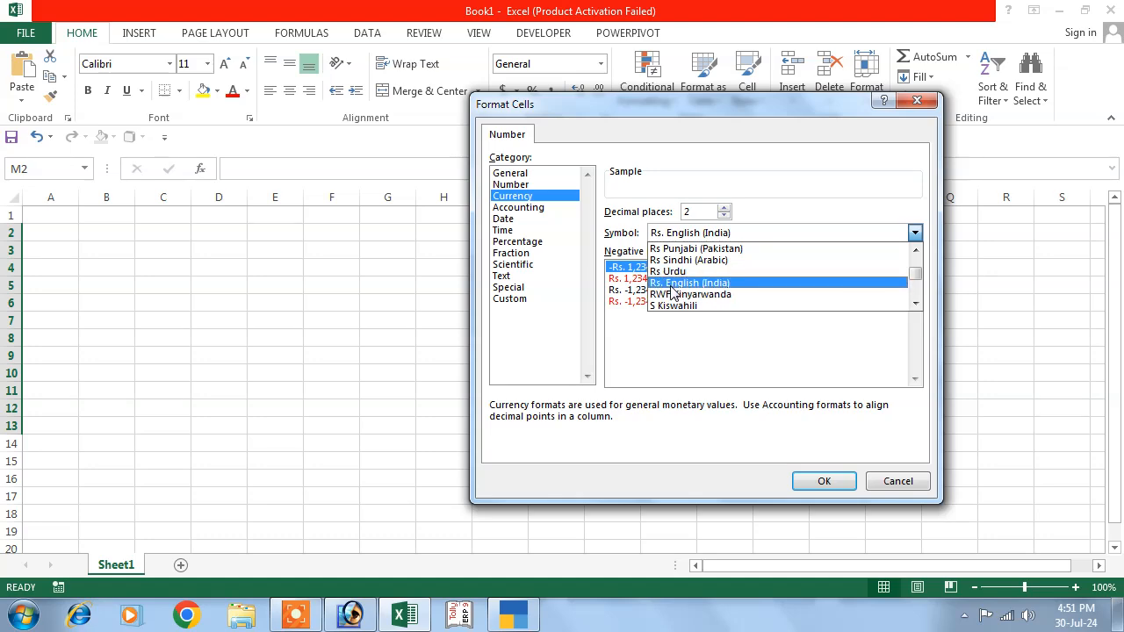
{"action": "left_click", "coordinate": [675, 284]}
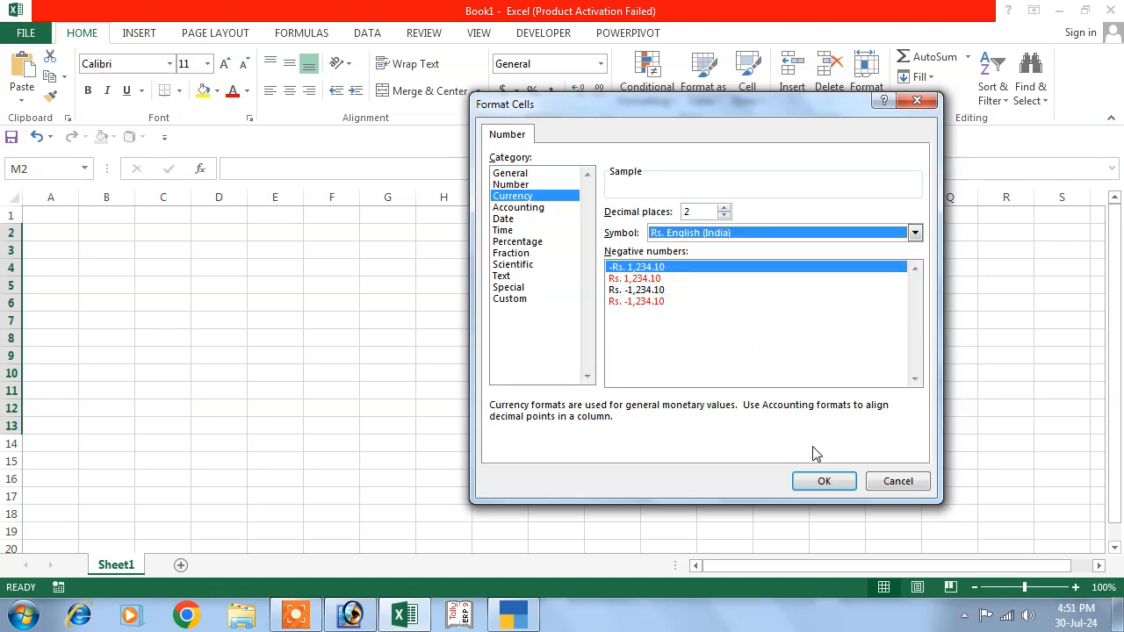
{"action": "left_click", "coordinate": [824, 482]}
Enter 5, 6, 3, 1, 211 and 21 in cells M4 to M9.
{"action": "left_click", "coordinate": [718, 271]}
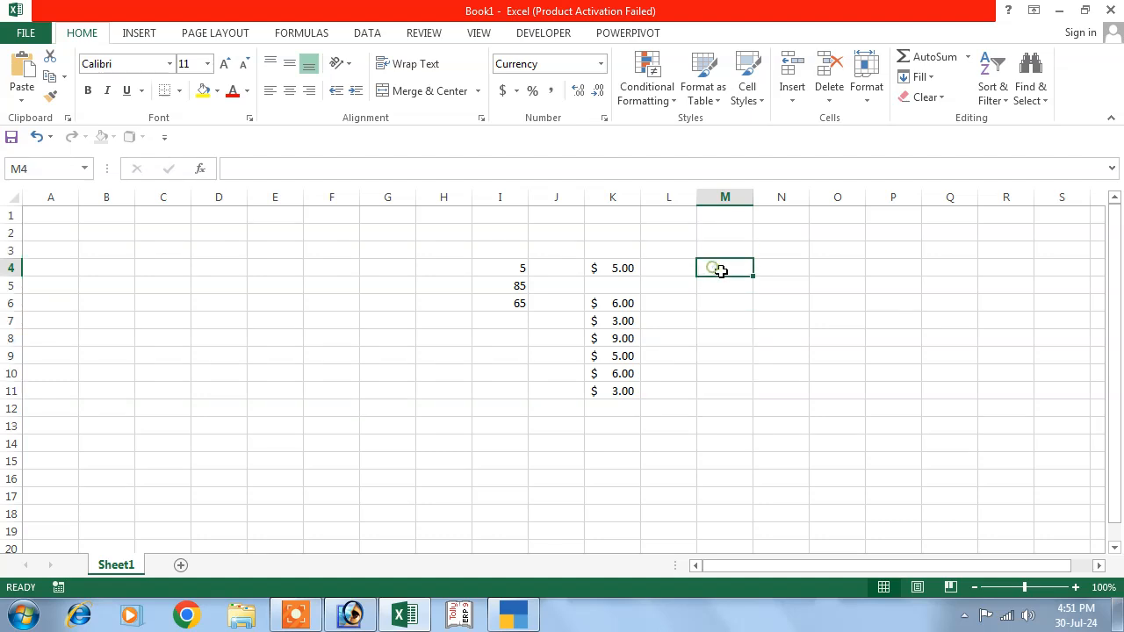
{"action": "type", "text": "5"}
{"action": "key", "text": "Return"}
{"action": "type", "text": "6"}
{"action": "key", "text": "Return"}
{"action": "type", "text": "3"}
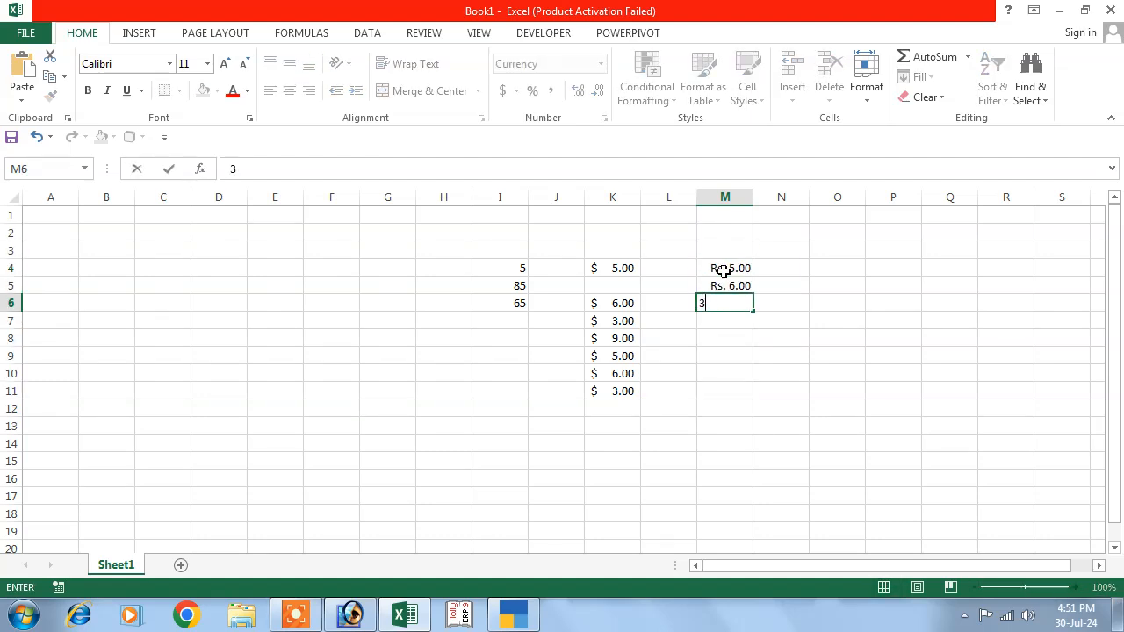
{"action": "key", "text": "Return"}
{"action": "type", "text": "1"}
{"action": "key", "text": "Return"}
{"action": "type", "text": "211"}
{"action": "key", "text": "Return"}
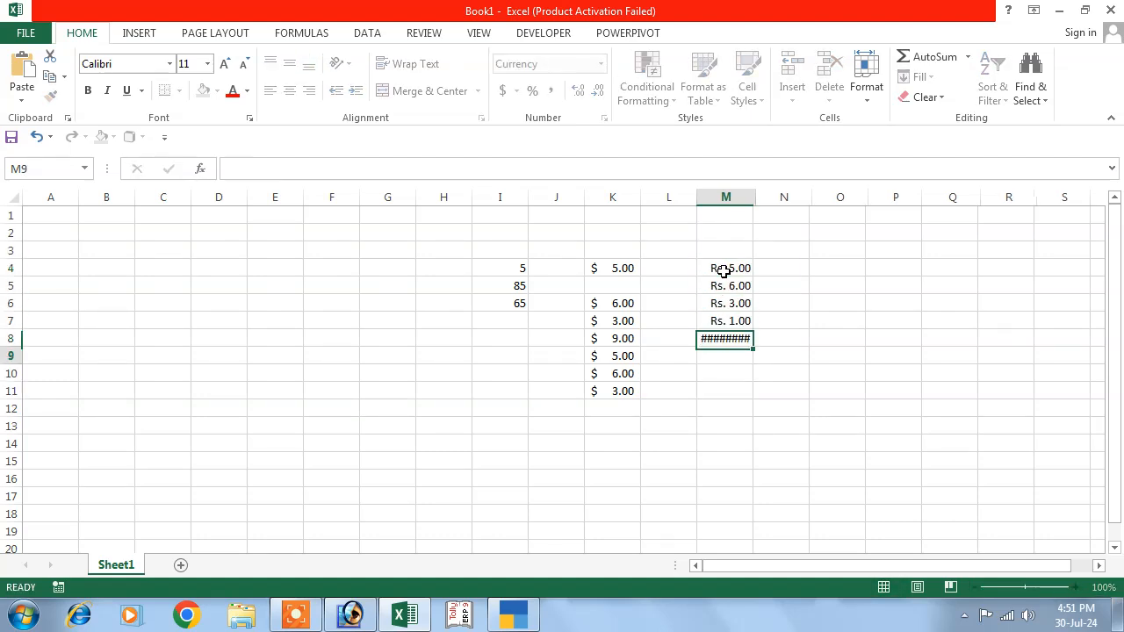
{"action": "type", "text": "21"}
{"action": "key", "text": "Return"}
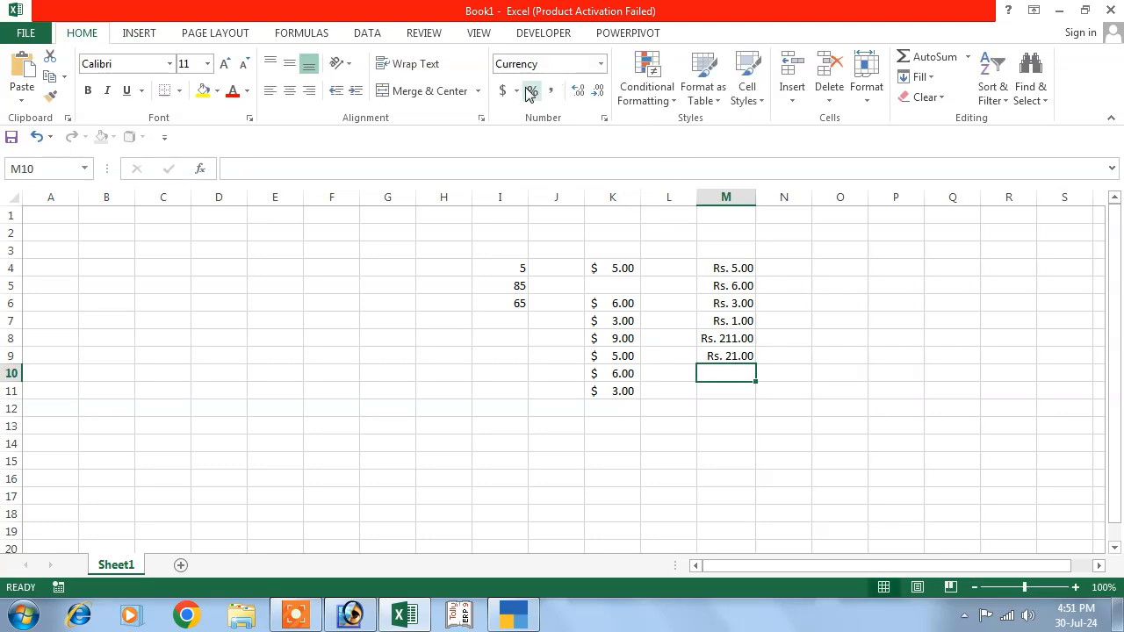
Enter 56, 56, 54, 85 and 985 in cells F4 to F8.
{"action": "left_click", "coordinate": [343, 268]}
{"action": "type", "text": "56"}
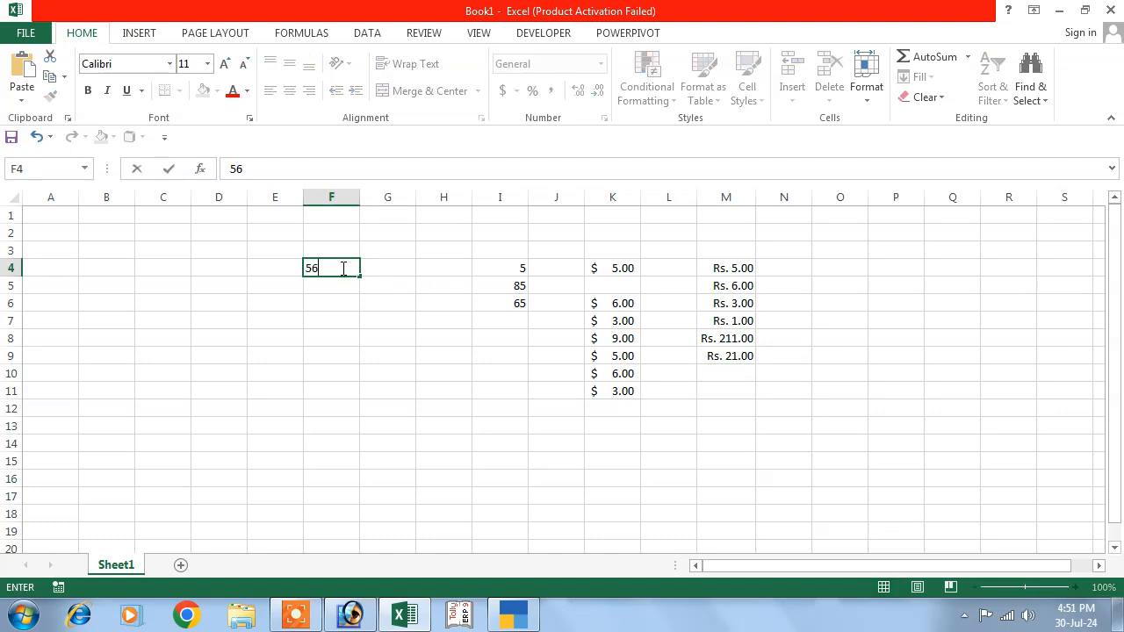
{"action": "key", "text": "Return"}
{"action": "type", "text": "56"}
{"action": "key", "text": "Return"}
{"action": "type", "text": "54"}
{"action": "key", "text": "Return"}
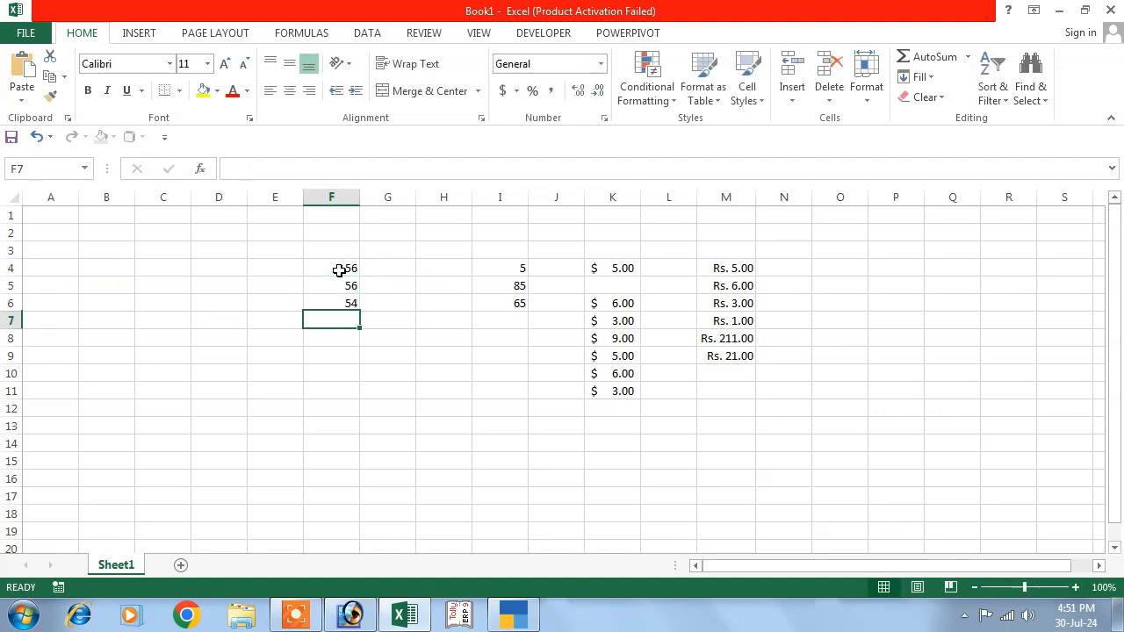
{"action": "type", "text": "85"}
{"action": "key", "text": "Return"}
{"action": "type", "text": "585"}
{"action": "key", "text": "Return"}
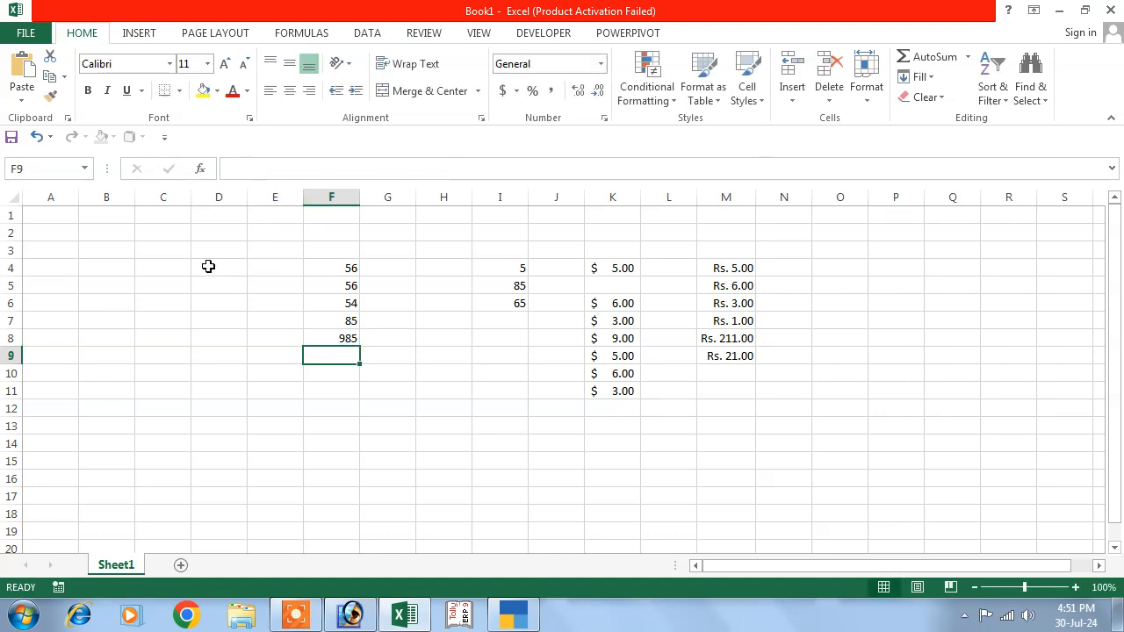
Apply the percent format to D4:E14 and enter 5, 6 and 9 in cells D6 to D8.
{"action": "left_click_drag", "start_coordinate": [208, 266], "coordinate": [279, 443]}
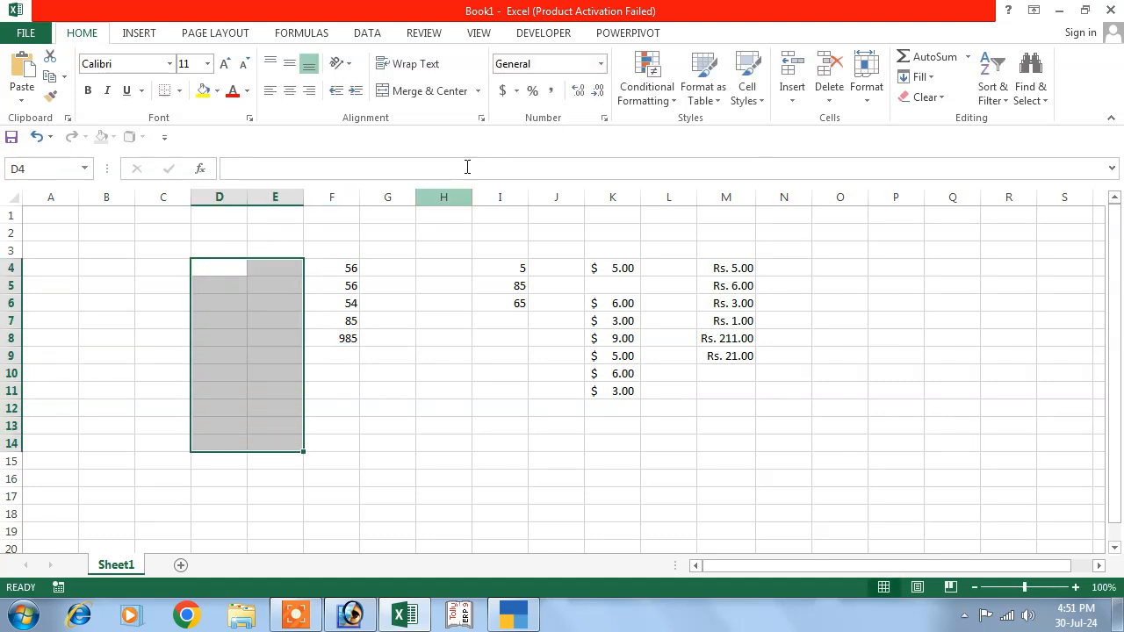
{"action": "left_click", "coordinate": [531, 94]}
{"action": "left_click", "coordinate": [219, 299]}
{"action": "type", "text": "5"}
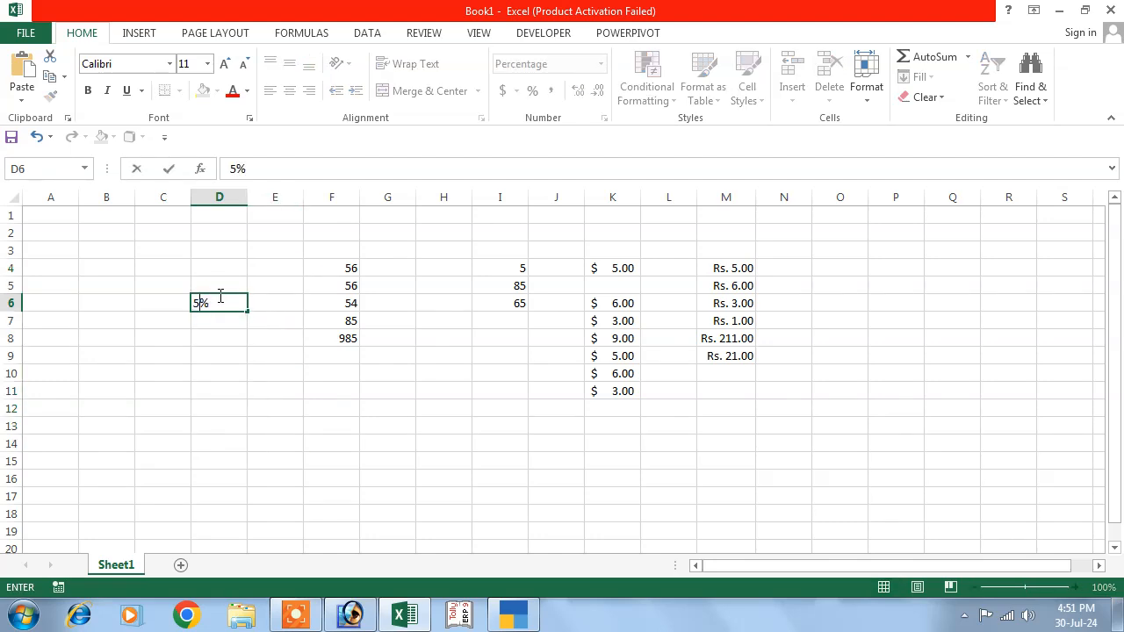
{"action": "key", "text": "Return"}
{"action": "type", "text": "6"}
{"action": "key", "text": "Return"}
{"action": "type", "text": "9"}
{"action": "key", "text": "Return"}
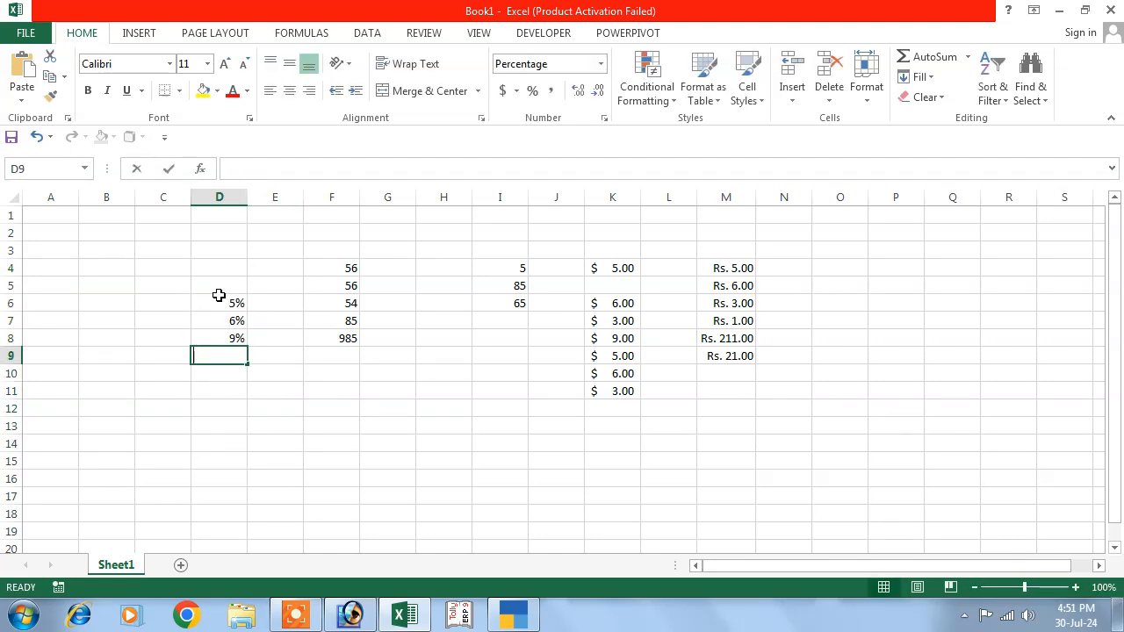
Enter 6, 5, 8, 6, 3, 56 and 96 in cells D9 to D15.
{"action": "type", "text": "6"}
{"action": "key", "text": "Return"}
{"action": "type", "text": "5"}
{"action": "key", "text": "Return"}
{"action": "type", "text": "8"}
{"action": "key", "text": "Return"}
{"action": "type", "text": "6"}
{"action": "key", "text": "Return"}
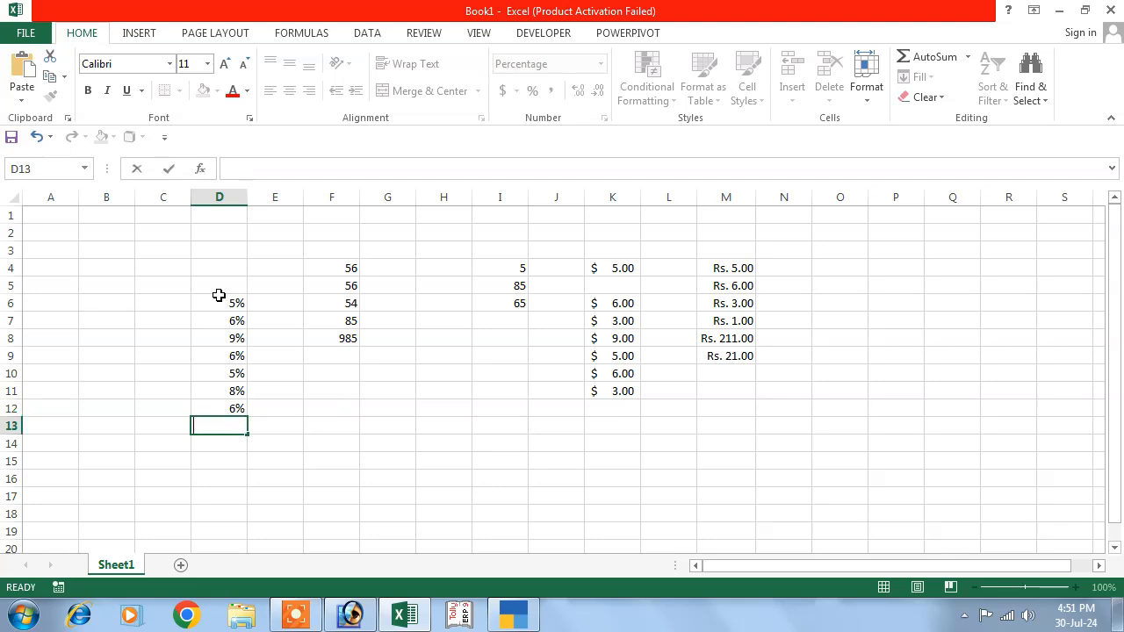
{"action": "type", "text": "3"}
{"action": "key", "text": "Return"}
{"action": "type", "text": "56"}
{"action": "key", "text": "Return"}
{"action": "type", "text": "96"}
{"action": "key", "text": "Return"}
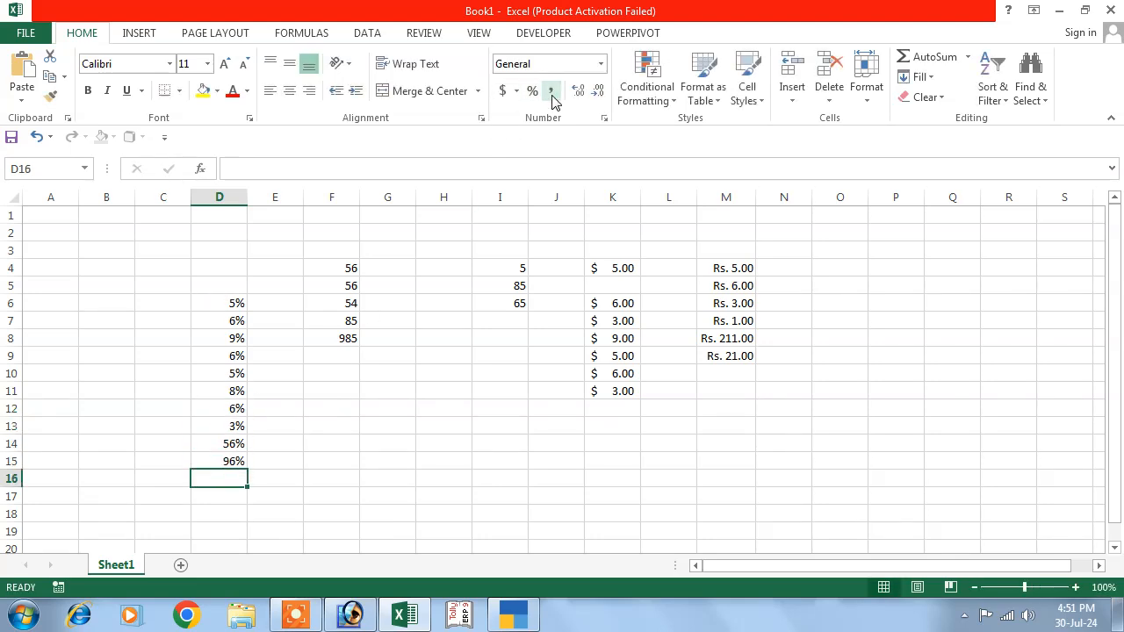
Apply the comma style to the range O1:Q12 and enter 10000 in P2.
{"action": "left_click_drag", "start_coordinate": [836, 215], "coordinate": [934, 408]}
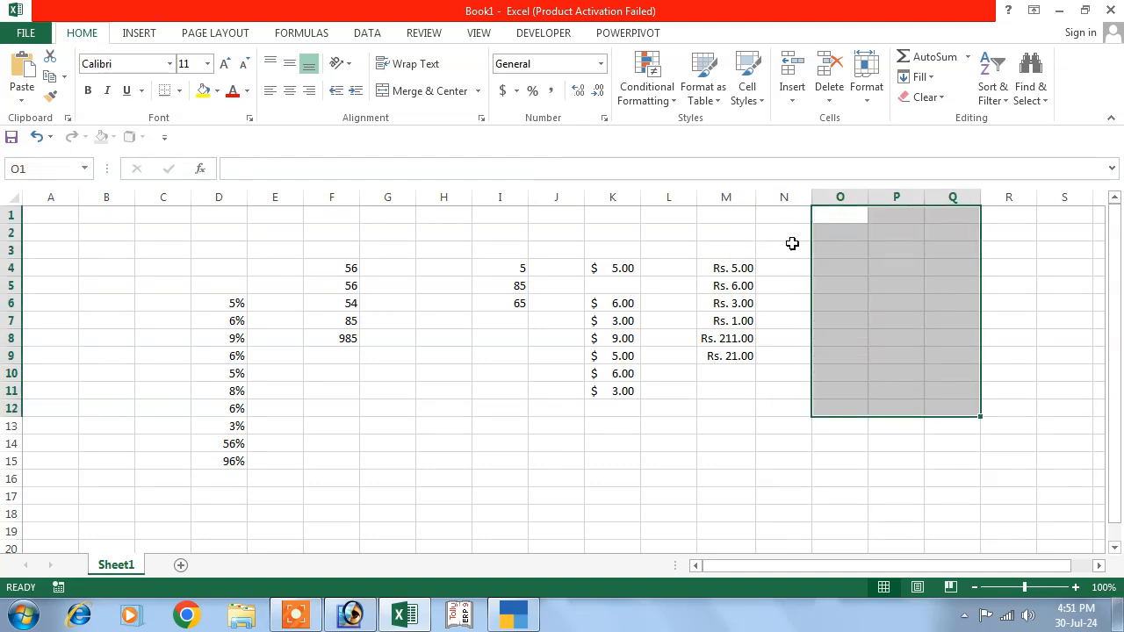
{"action": "left_click", "coordinate": [551, 91]}
{"action": "left_click", "coordinate": [881, 235]}
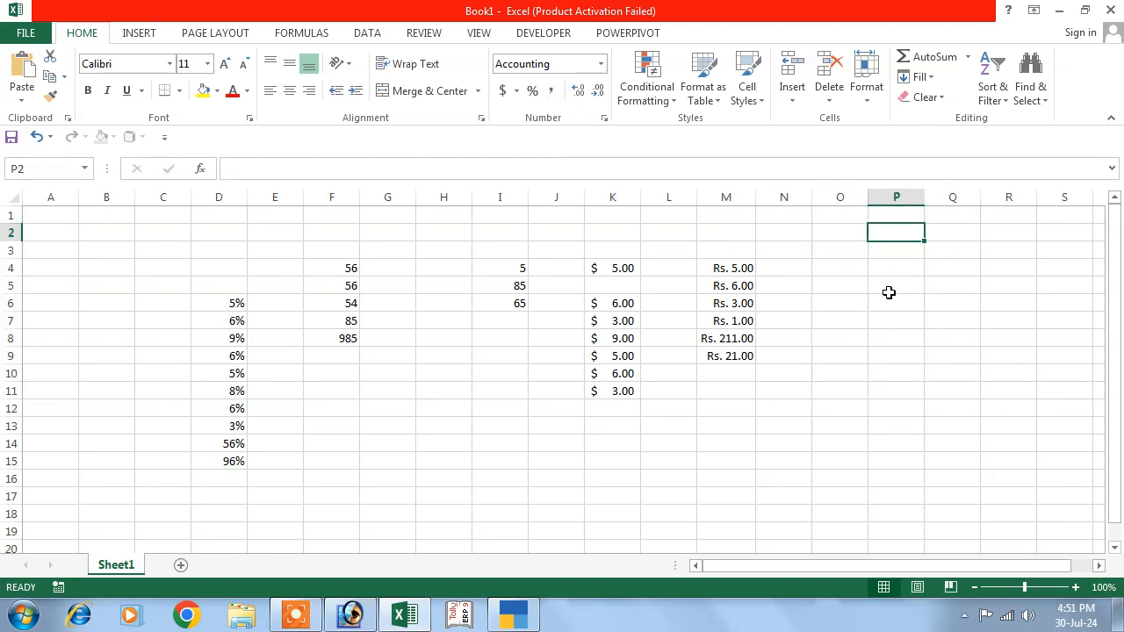
{"action": "type", "text": "1"}
{"action": "type", "text": "0,000"}
{"action": "key", "text": "Return"}
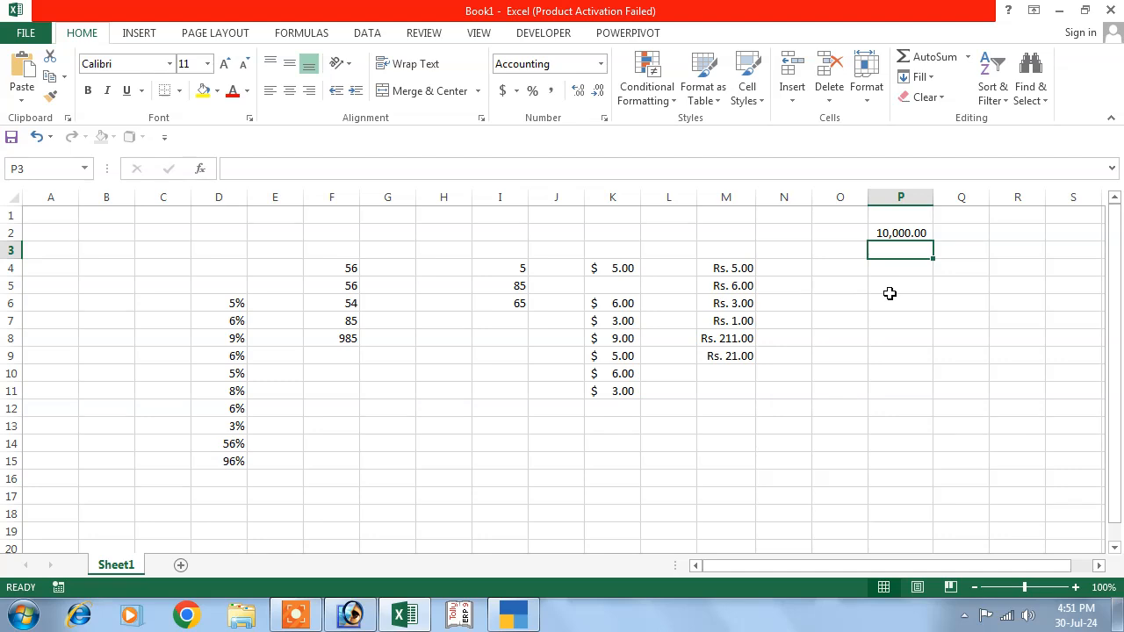
Enter 12000, 15000 and 35000 in cells P3 to P5.
{"action": "type", "text": "1200"}
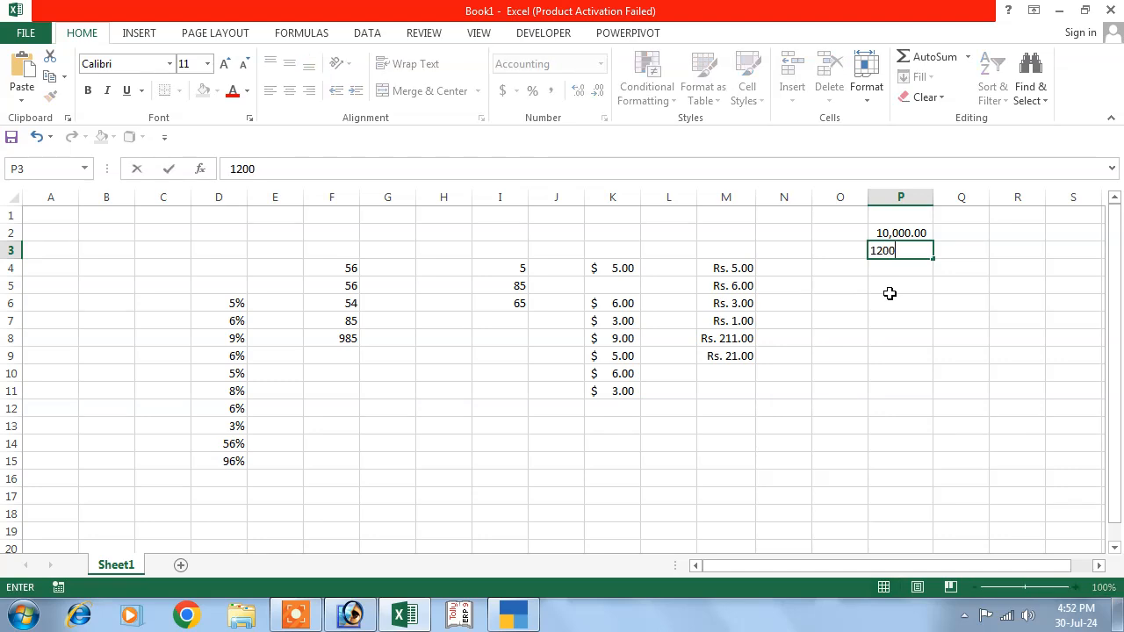
{"action": "type", "text": "2,000"}
{"action": "key", "text": "Return"}
{"action": "type", "text": "15000"}
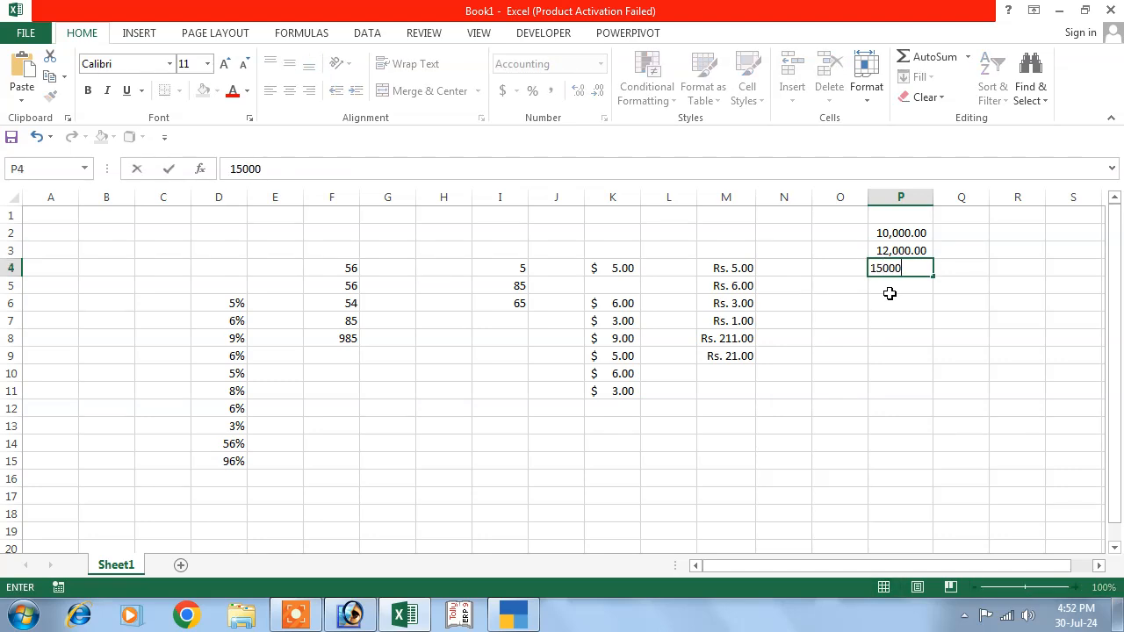
{"action": "key", "text": "Return"}
{"action": "type", "text": "35,"}
{"action": "type", "text": "00"}
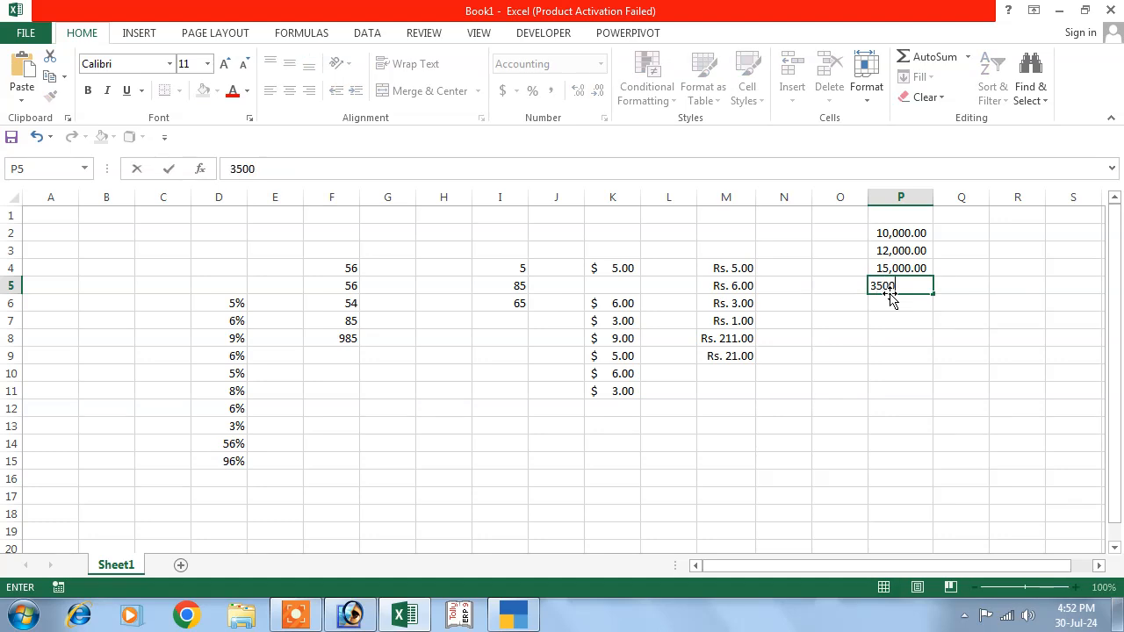
{"action": "type", "text": "0"}
{"action": "key", "text": "Return"}
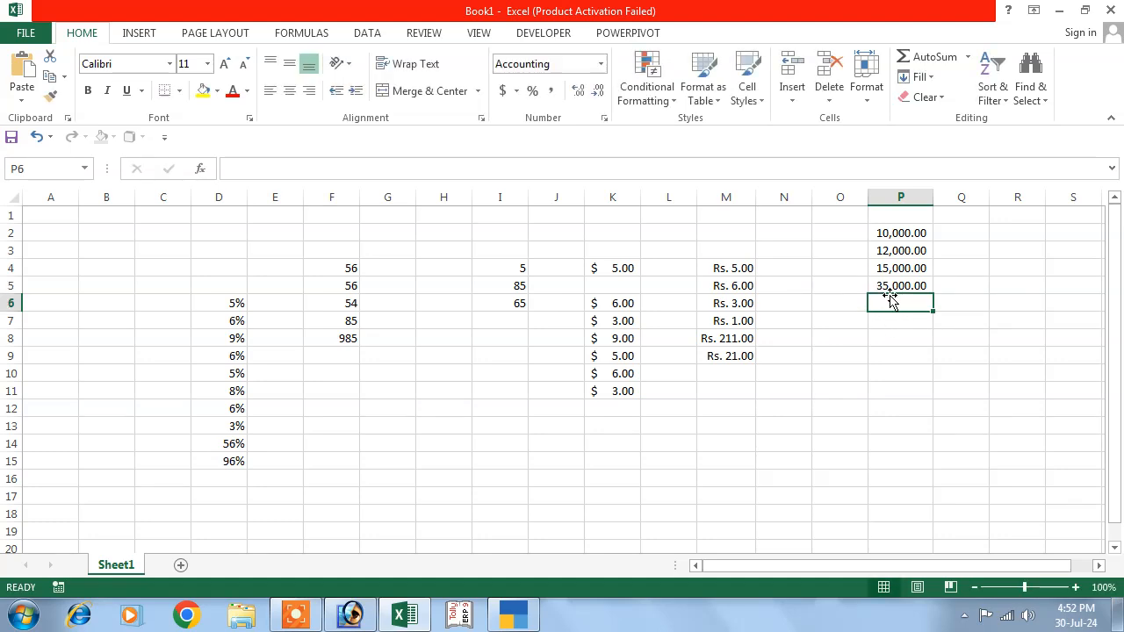
Enter 35000 in the unformatted cell R3 for comparison with the comma-style values.
{"action": "left_click", "coordinate": [1001, 251]}
{"action": "type", "text": "35000"}
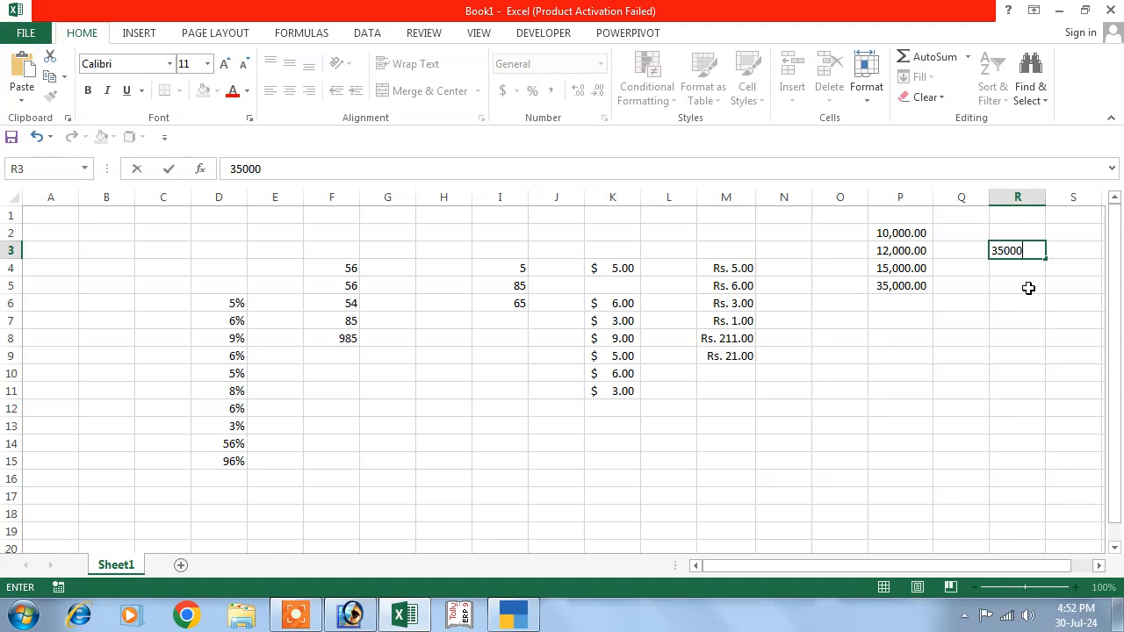
{"action": "key", "text": "Return"}
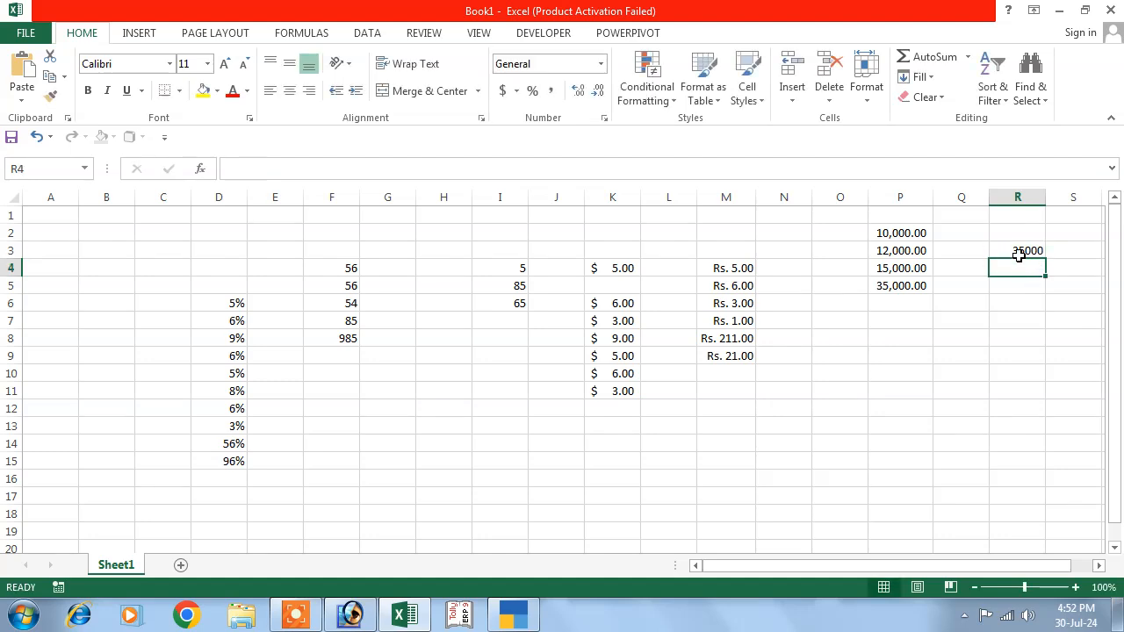
Increase the decimal places shown in P2 to ten.
{"action": "left_click", "coordinate": [894, 240]}
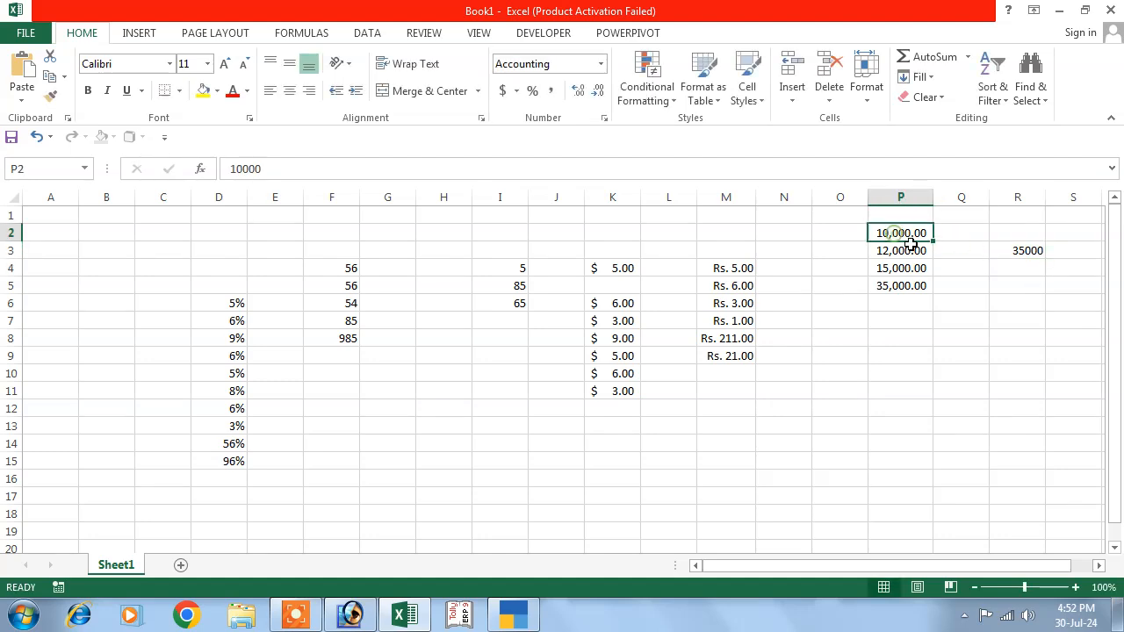
{"action": "left_click", "coordinate": [578, 93]}
{"action": "left_click", "coordinate": [579, 94]}
{"action": "left_click", "coordinate": [579, 95]}
{"action": "left_click", "coordinate": [579, 95]}
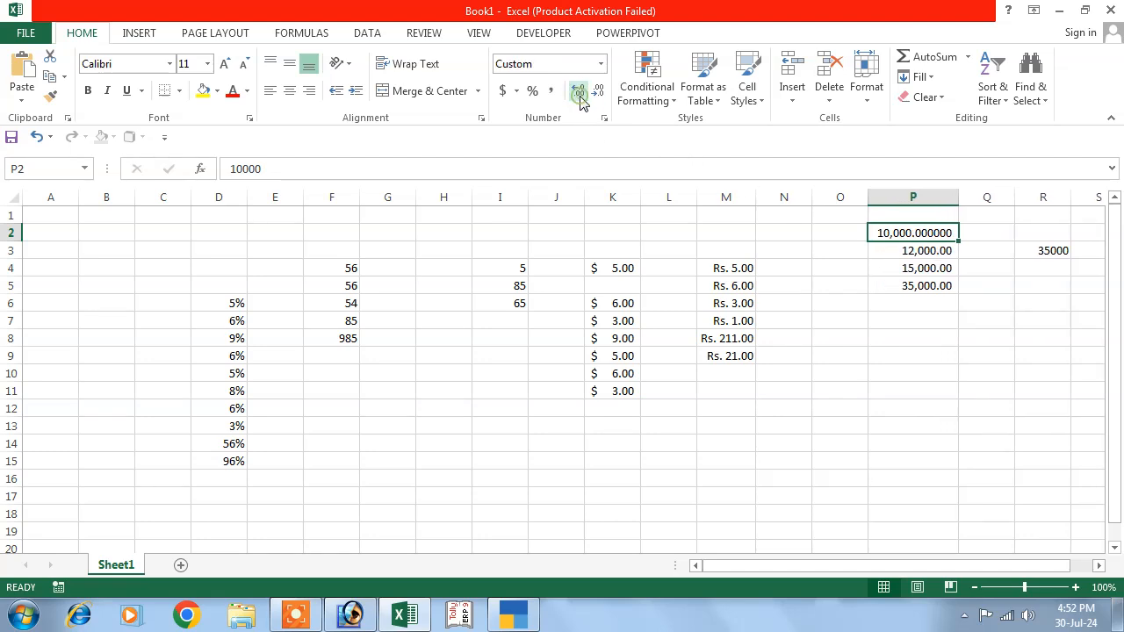
{"action": "left_click", "coordinate": [578, 95]}
{"action": "left_click", "coordinate": [579, 95]}
{"action": "left_click", "coordinate": [579, 95]}
{"action": "left_click", "coordinate": [579, 95]}
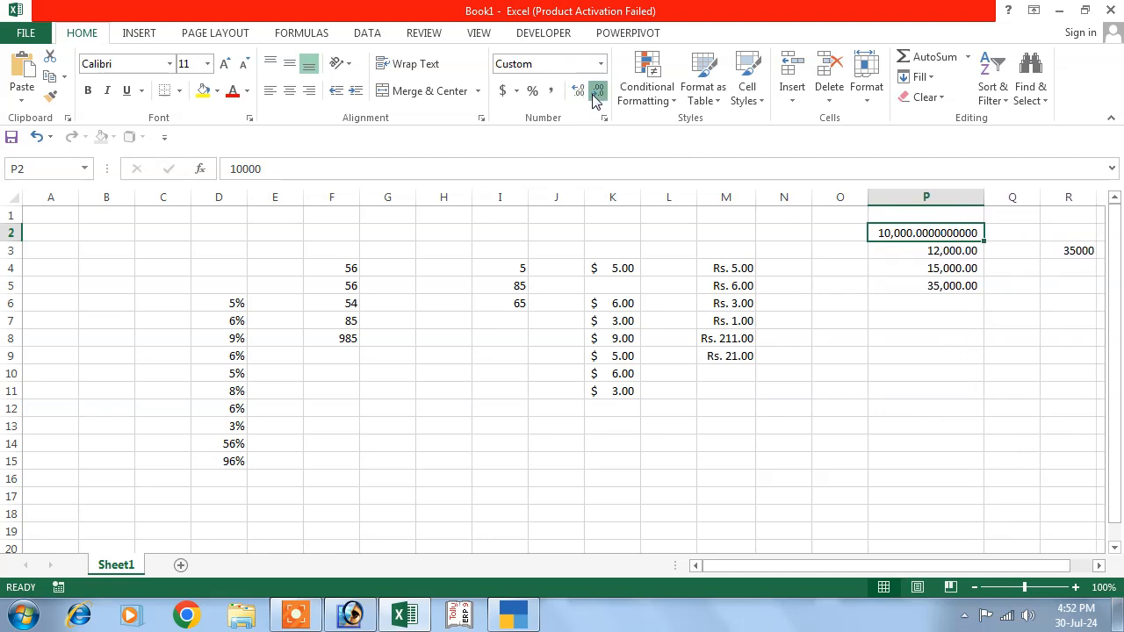
Decrease the decimal places in P2 until the value shows as the whole number 10,000.
{"action": "left_click", "coordinate": [595, 93]}
{"action": "left_click", "coordinate": [594, 94]}
{"action": "left_click", "coordinate": [594, 94]}
{"action": "left_click", "coordinate": [594, 94]}
{"action": "left_click", "coordinate": [595, 94]}
{"action": "left_click", "coordinate": [594, 94]}
{"action": "left_click", "coordinate": [595, 94]}
{"action": "left_click", "coordinate": [595, 94]}
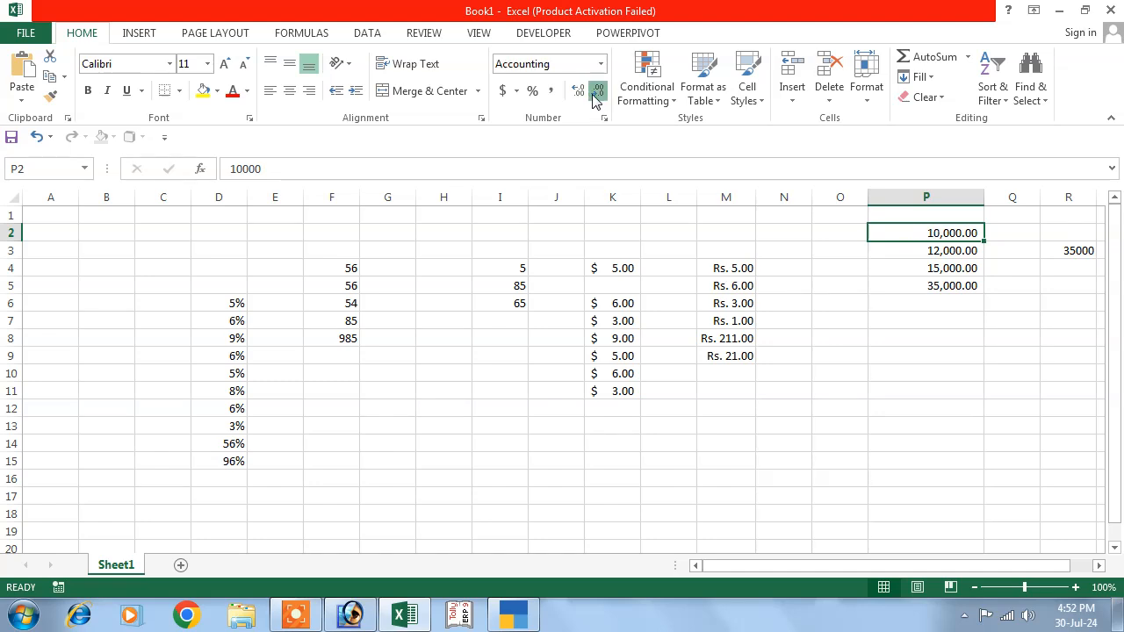
{"action": "left_click", "coordinate": [595, 94]}
{"action": "left_click", "coordinate": [595, 94]}
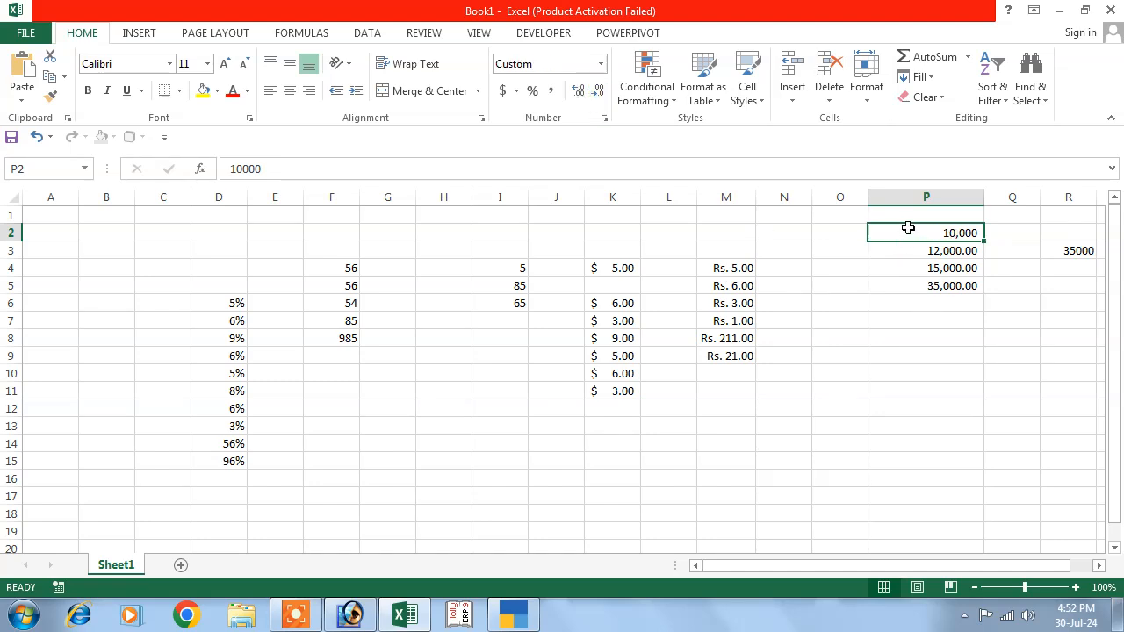
Remove both decimal places from the values in P3:P5.
{"action": "left_click_drag", "start_coordinate": [908, 227], "coordinate": [919, 291]}
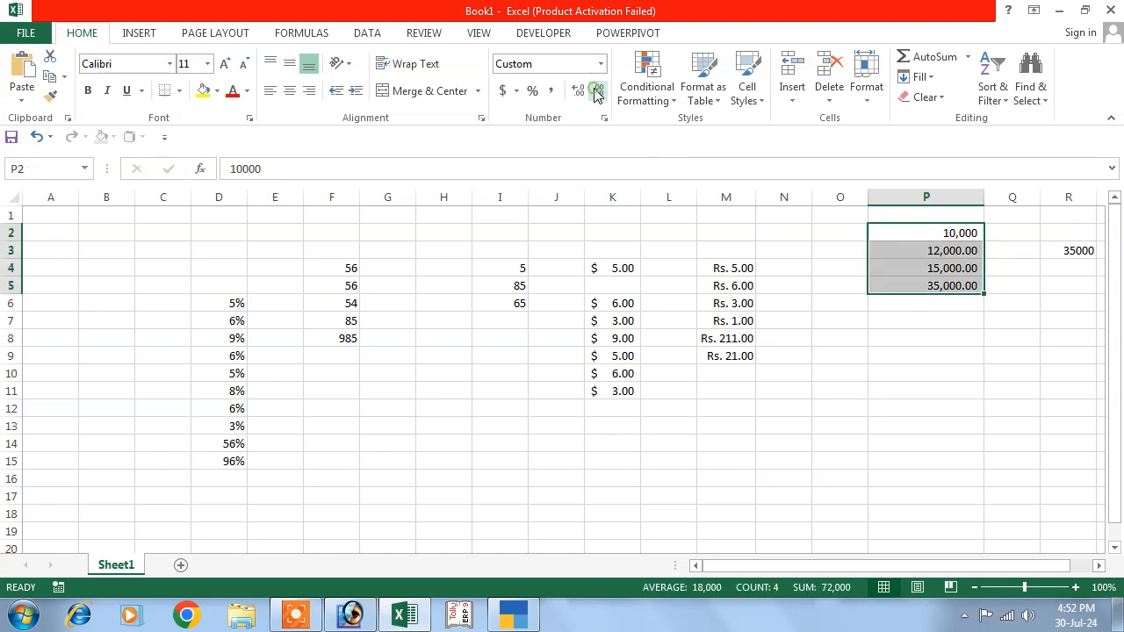
{"action": "left_click", "coordinate": [916, 307]}
{"action": "left_click", "coordinate": [909, 255]}
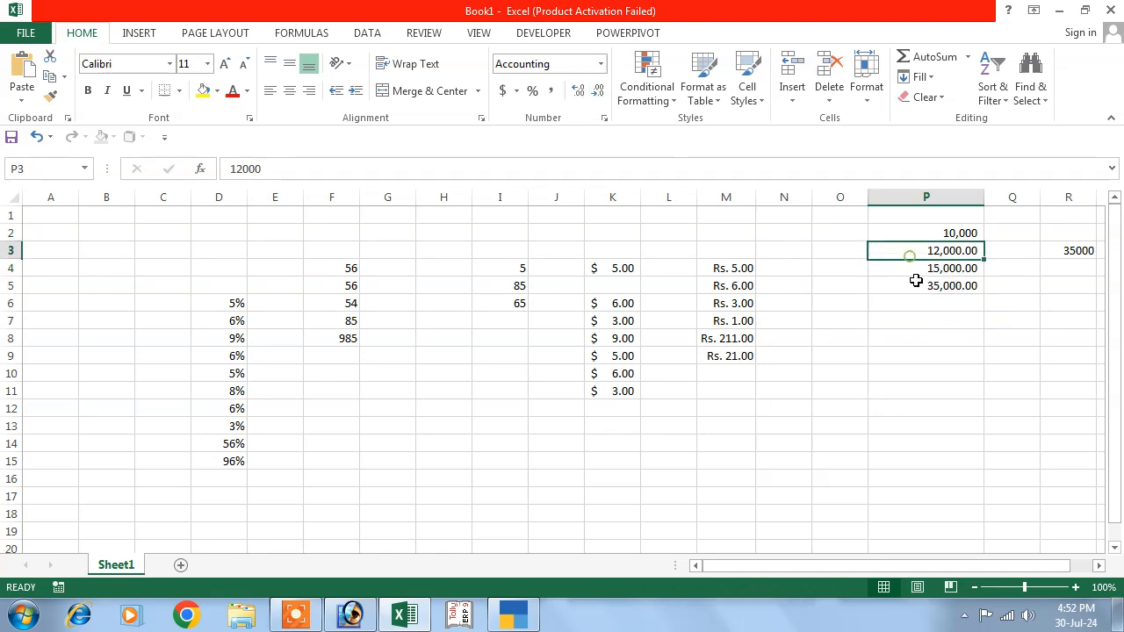
{"action": "left_click_drag", "start_coordinate": [916, 280], "coordinate": [915, 287]}
{"action": "left_click", "coordinate": [597, 95]}
{"action": "left_click", "coordinate": [596, 95]}
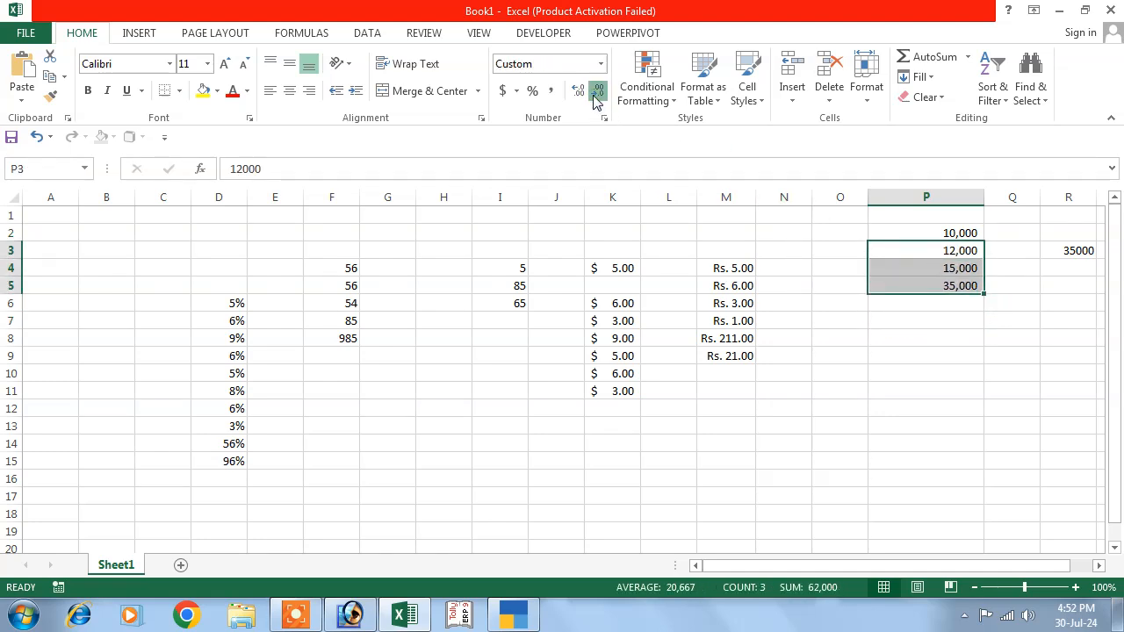
{"action": "left_click", "coordinate": [911, 394]}
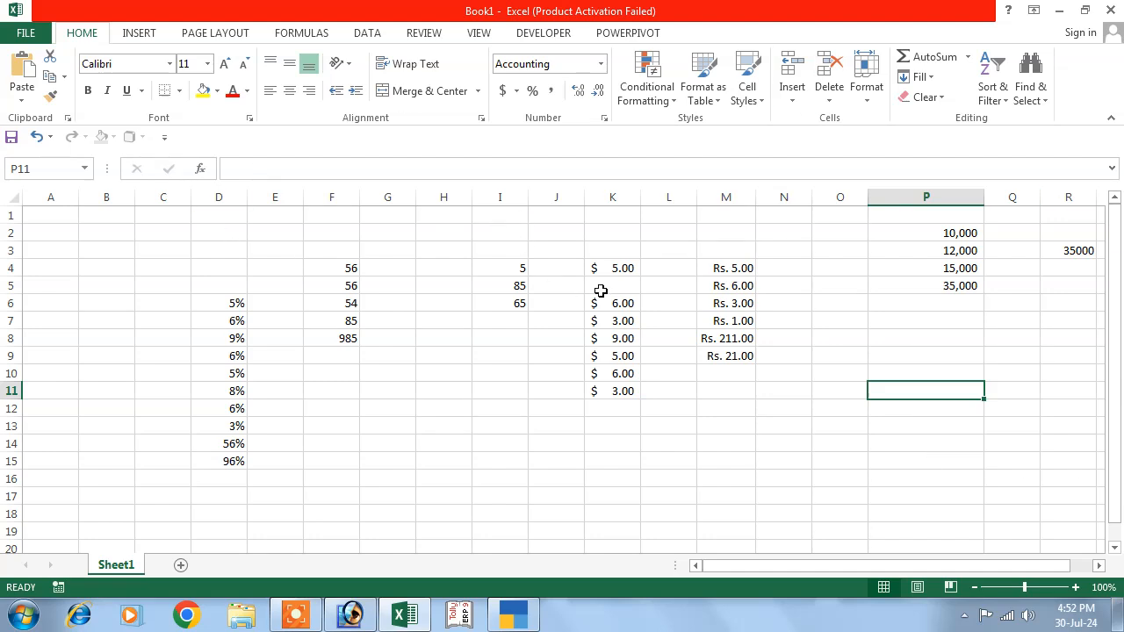
{"action": "left_click", "coordinate": [263, 290]}
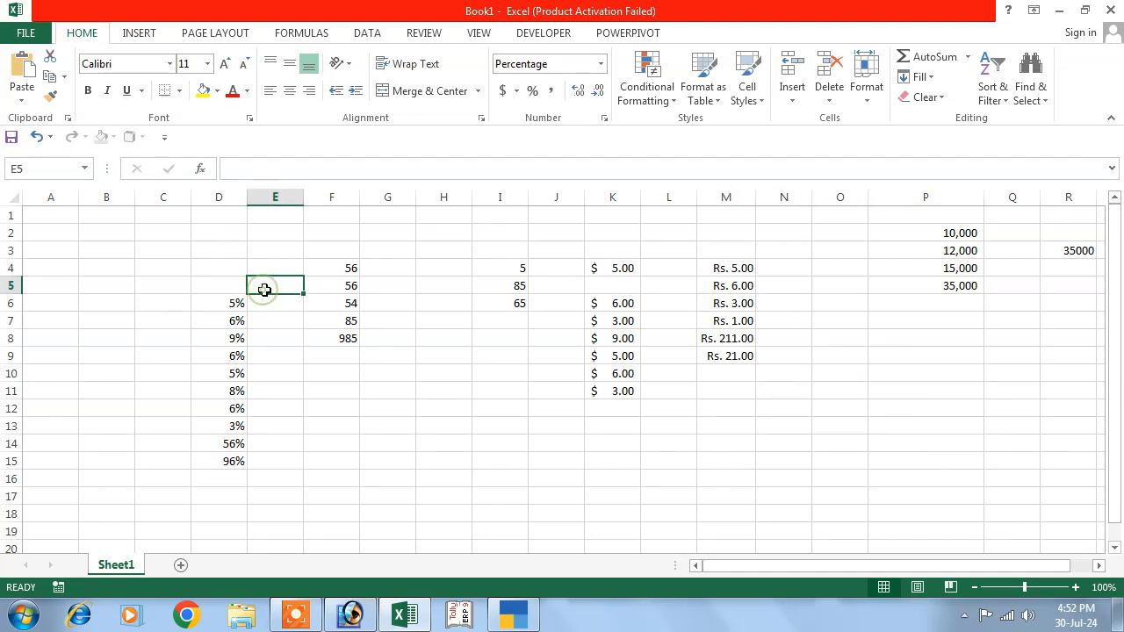
{"action": "key", "text": "ctrl+a"}
{"action": "left_click", "coordinate": [380, 271]}
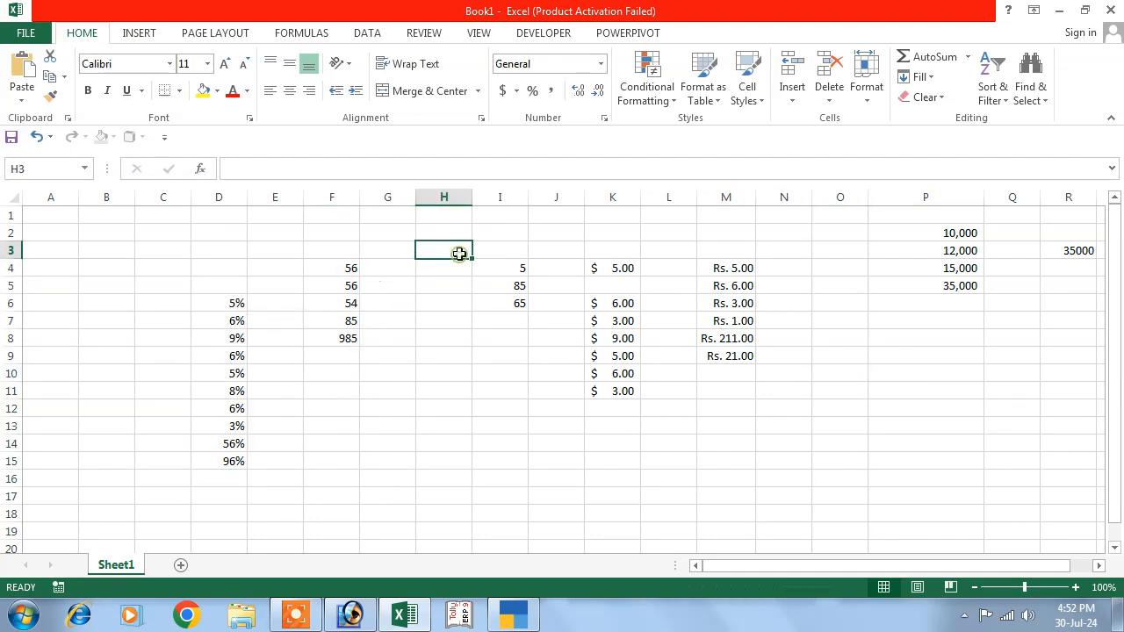
{"action": "left_click_drag", "start_coordinate": [445, 253], "coordinate": [505, 303]}
{"action": "left_click", "coordinate": [379, 210]}
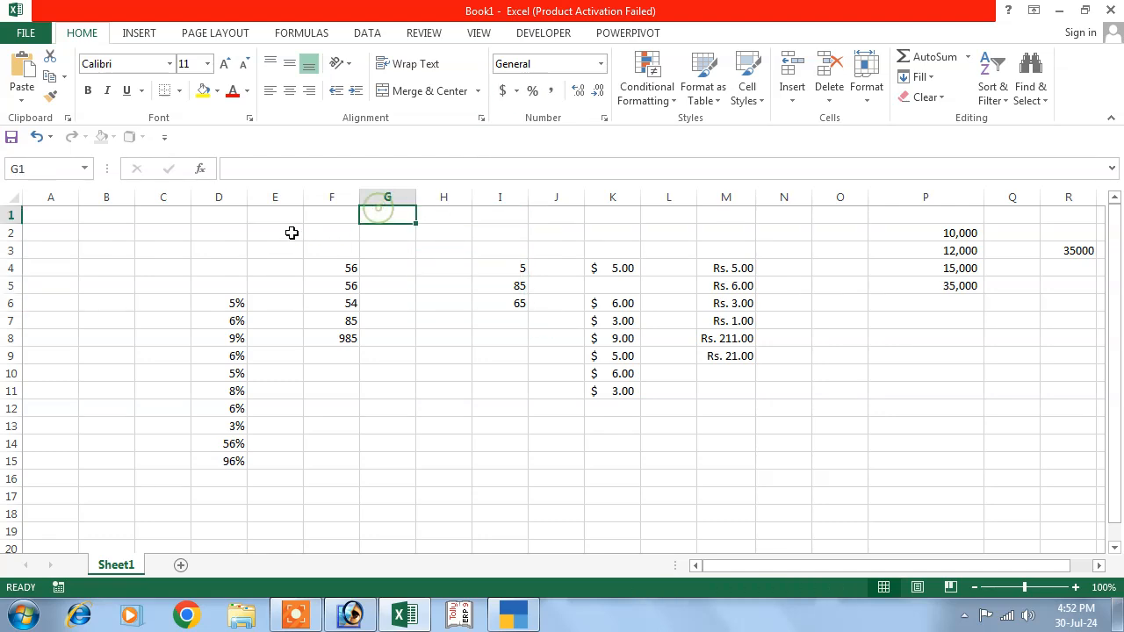
Reset the number format of the entire worksheet to General.
{"action": "left_click", "coordinate": [185, 229]}
{"action": "key", "text": "ctrl+a"}
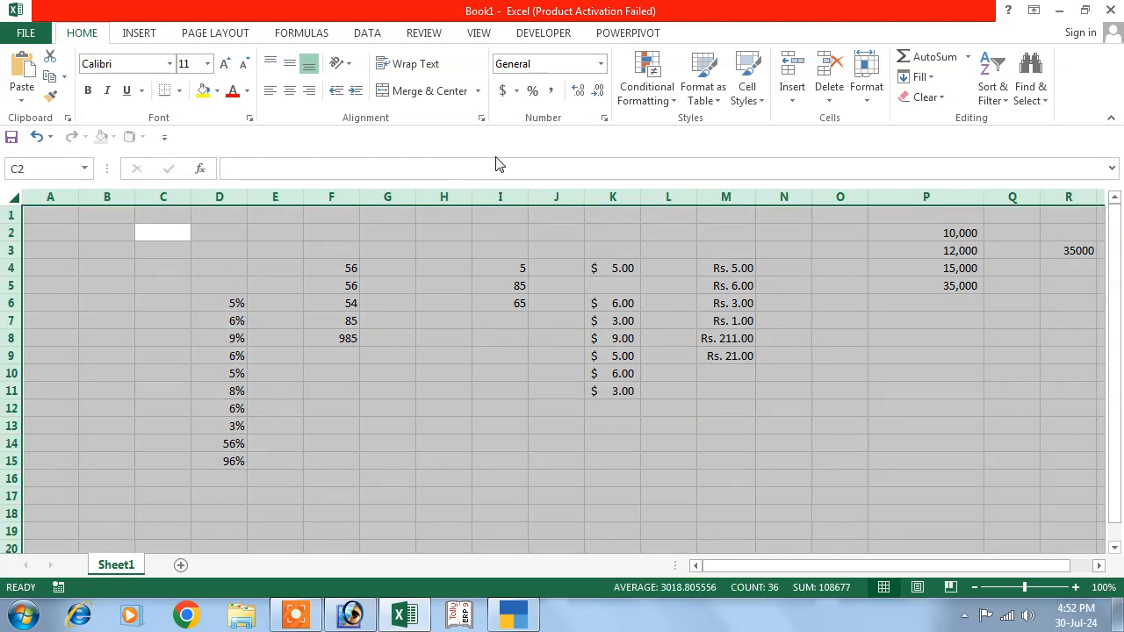
{"action": "left_click", "coordinate": [601, 64]}
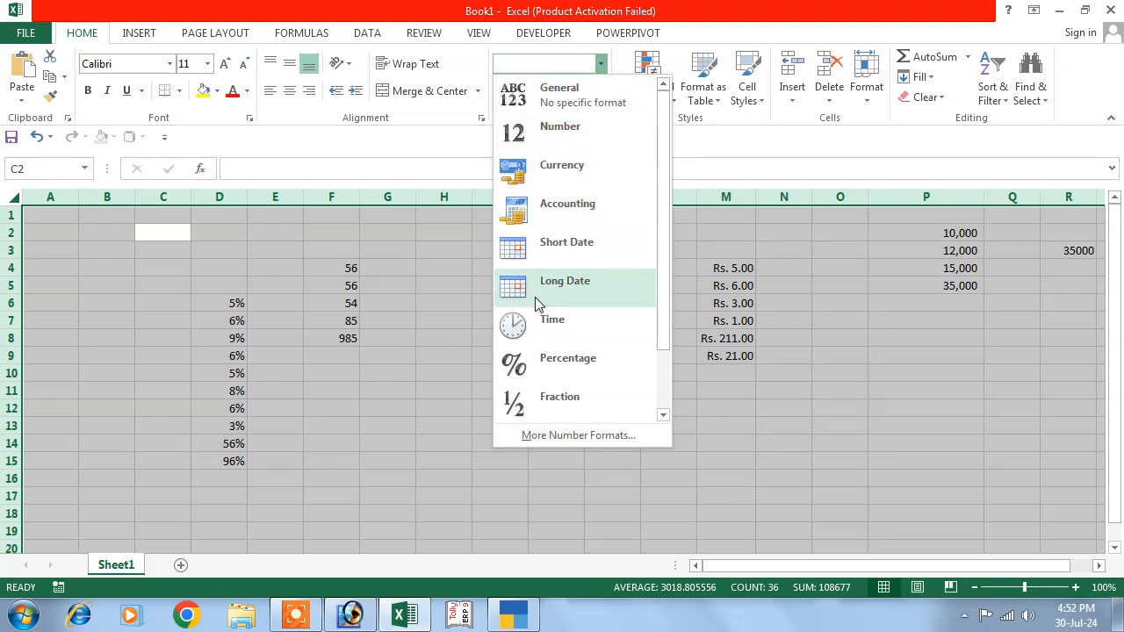
{"action": "left_click", "coordinate": [566, 106]}
{"action": "left_click", "coordinate": [552, 404]}
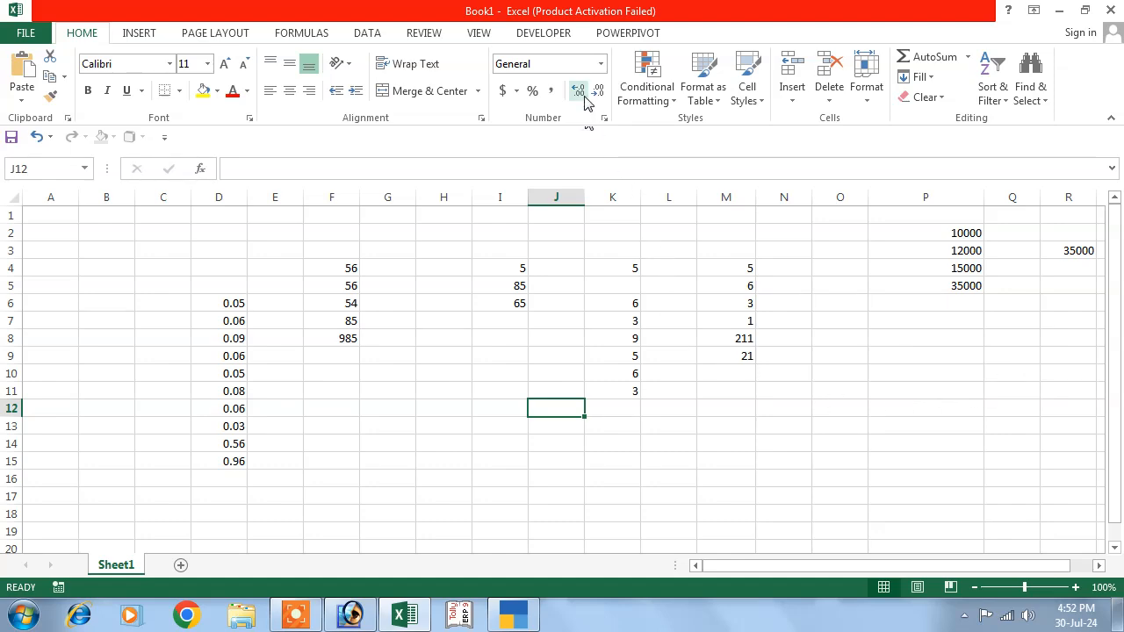
Look at the number categories in the Format Cells dialog and close it without changes.
{"action": "left_click", "coordinate": [604, 119]}
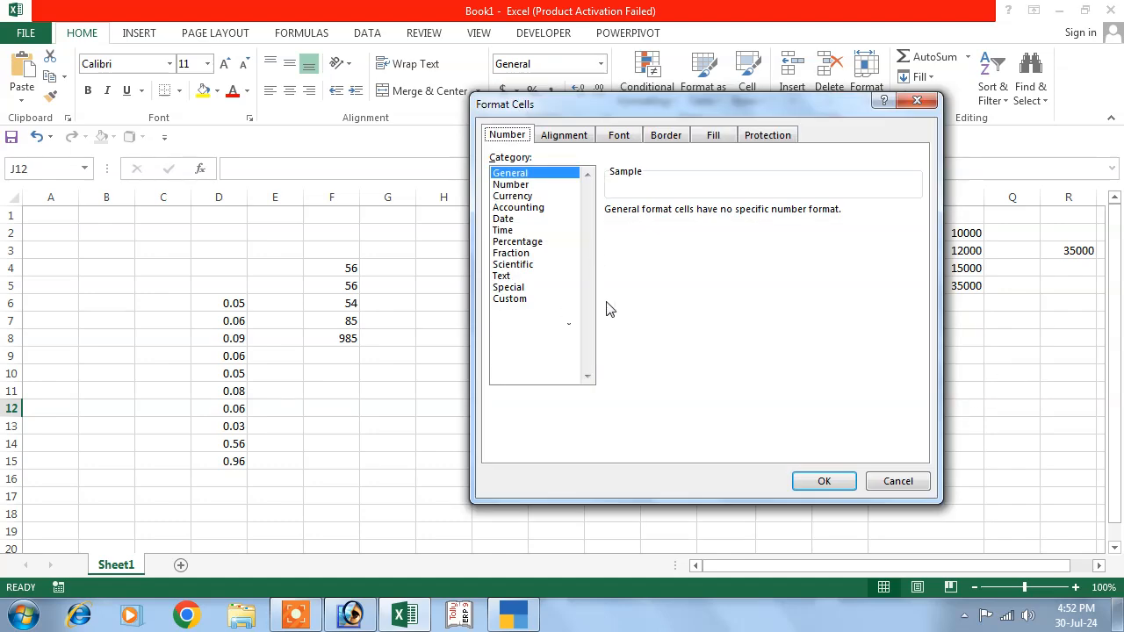
{"action": "left_click", "coordinate": [917, 101]}
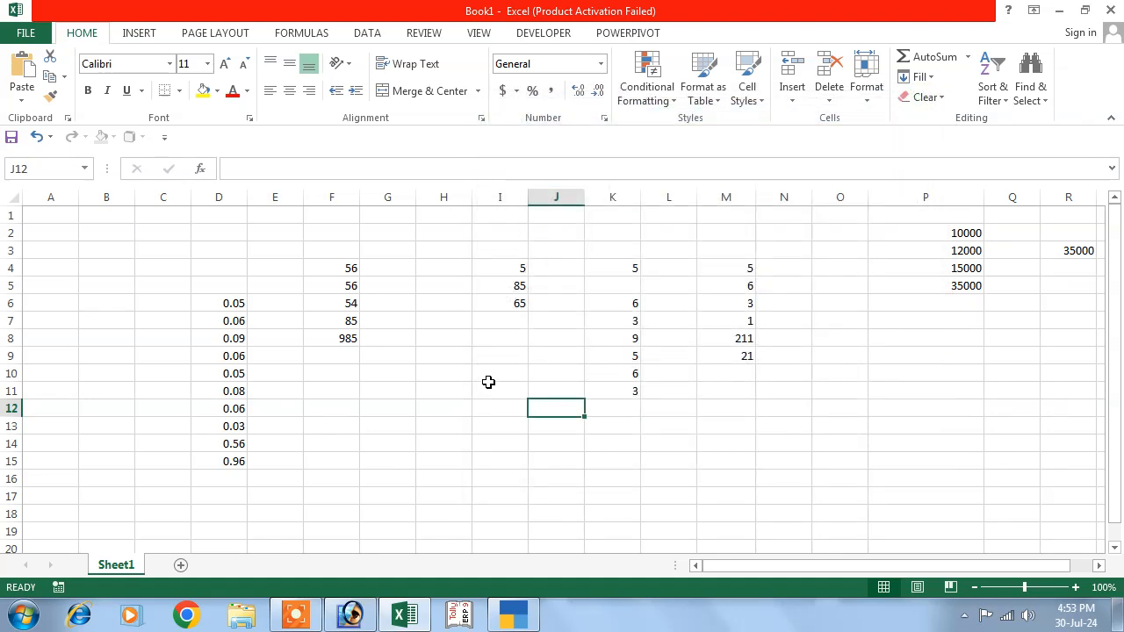
Enter 5 in H11 and 6 in I11.
{"action": "left_click", "coordinate": [448, 392]}
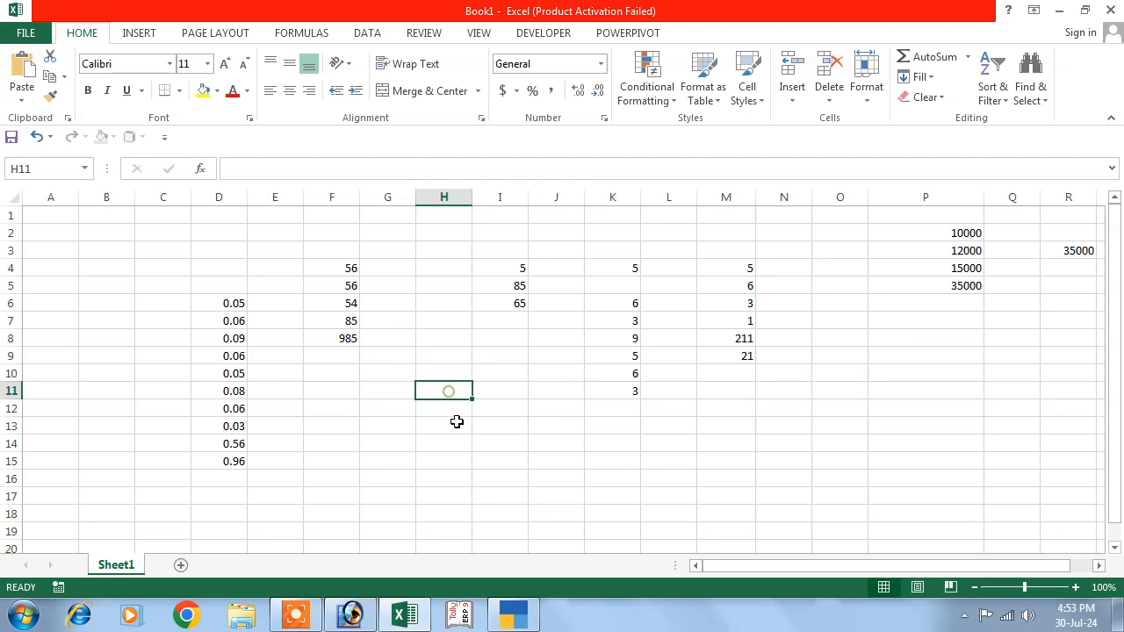
{"action": "type", "text": "5"}
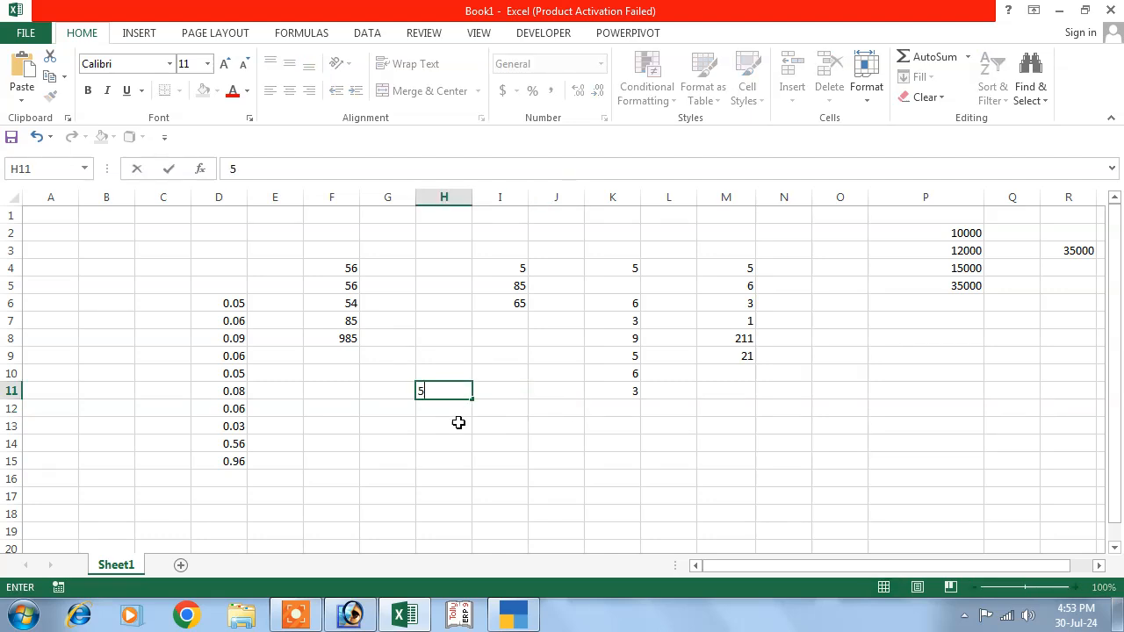
{"action": "key", "text": "Right"}
{"action": "type", "text": "6"}
{"action": "key", "text": "Return"}
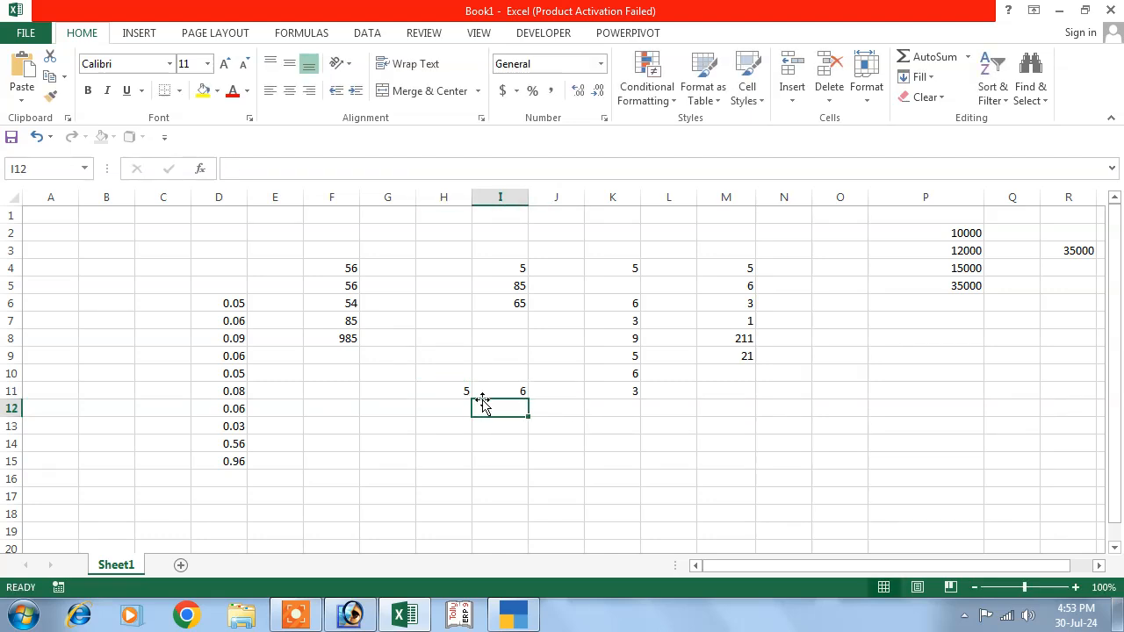
Enter a formula in J11 that multiplies H11 by I11.
{"action": "left_click", "coordinate": [566, 395]}
{"action": "type", "text": "="}
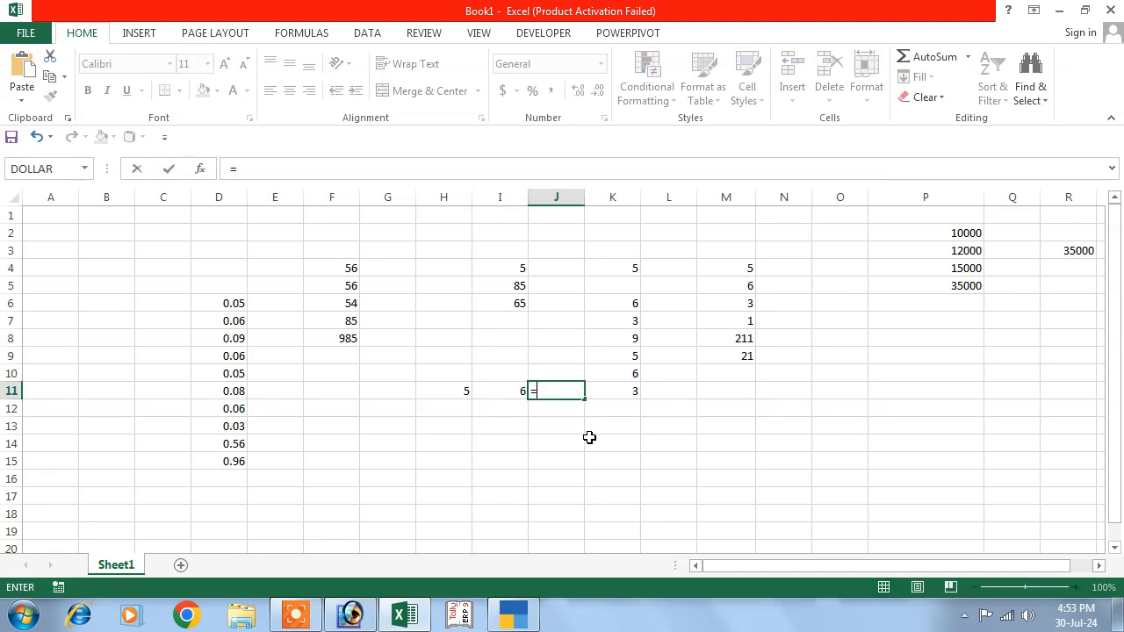
{"action": "left_click", "coordinate": [469, 397]}
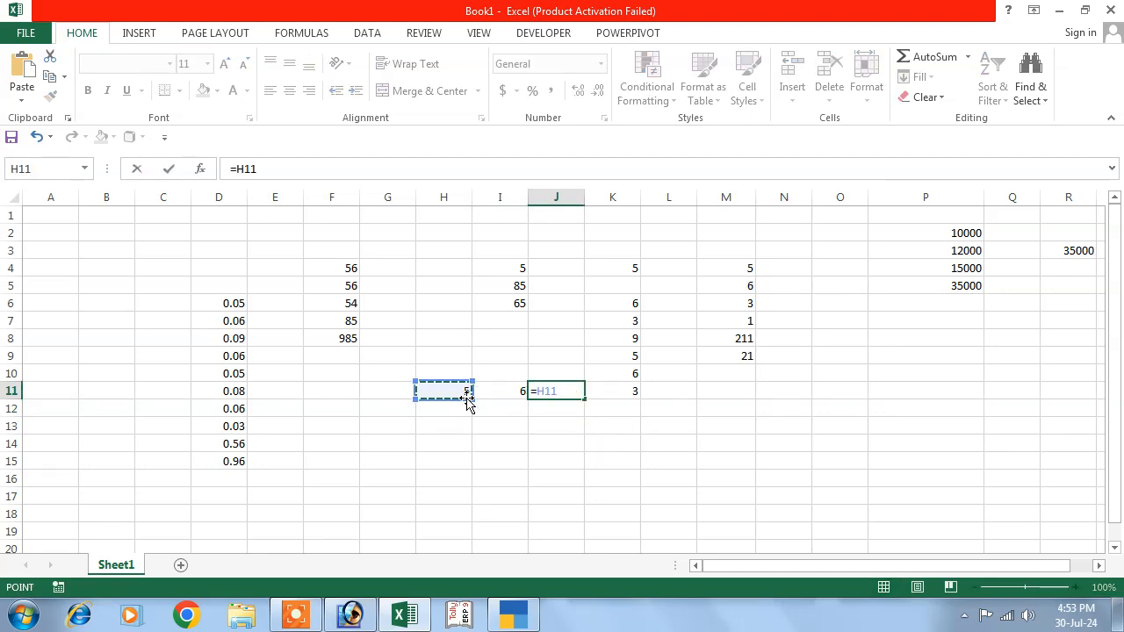
{"action": "type", "text": "*"}
{"action": "left_click", "coordinate": [512, 392]}
{"action": "key", "text": "Return"}
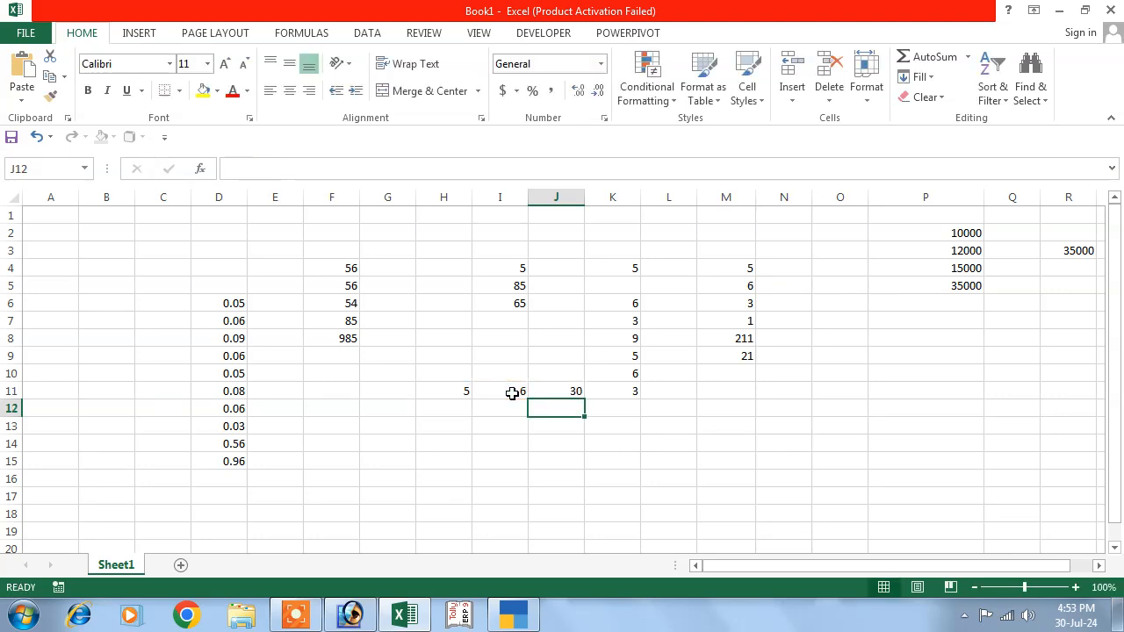
Enter the text rs6 in H12 and rs5 in I12.
{"action": "left_click", "coordinate": [453, 414]}
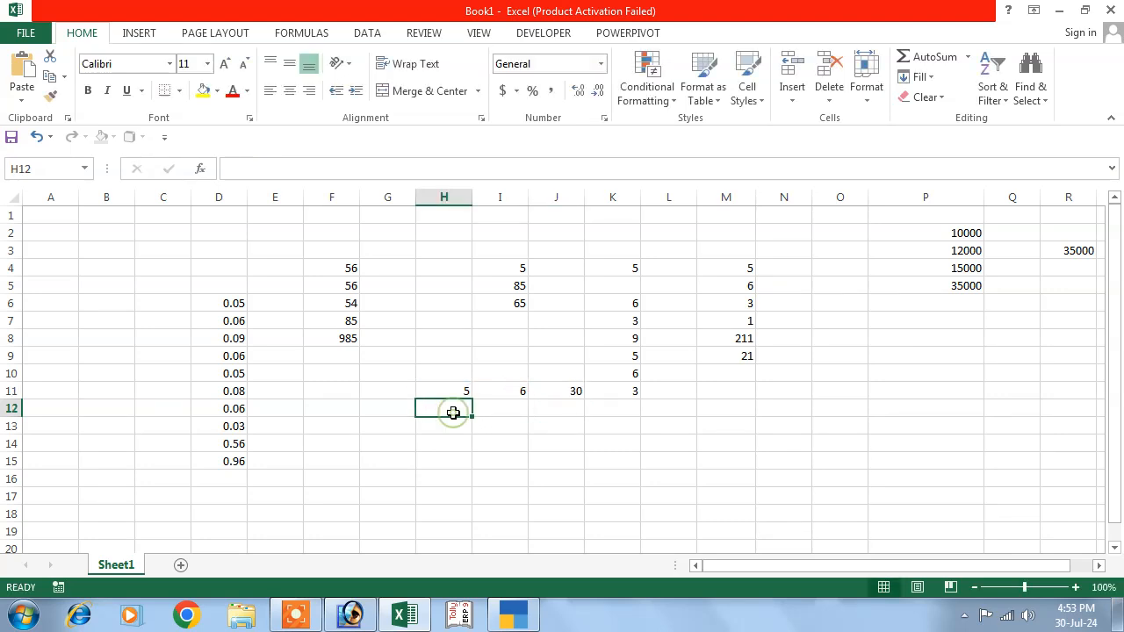
{"action": "type", "text": "rs6"}
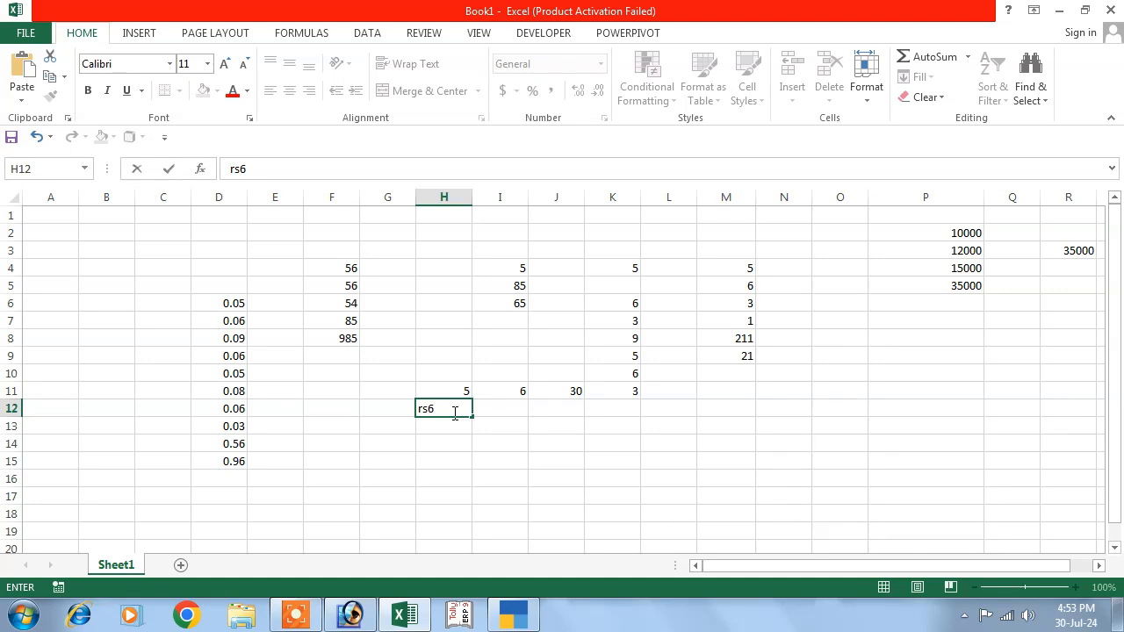
{"action": "key", "text": "Tab"}
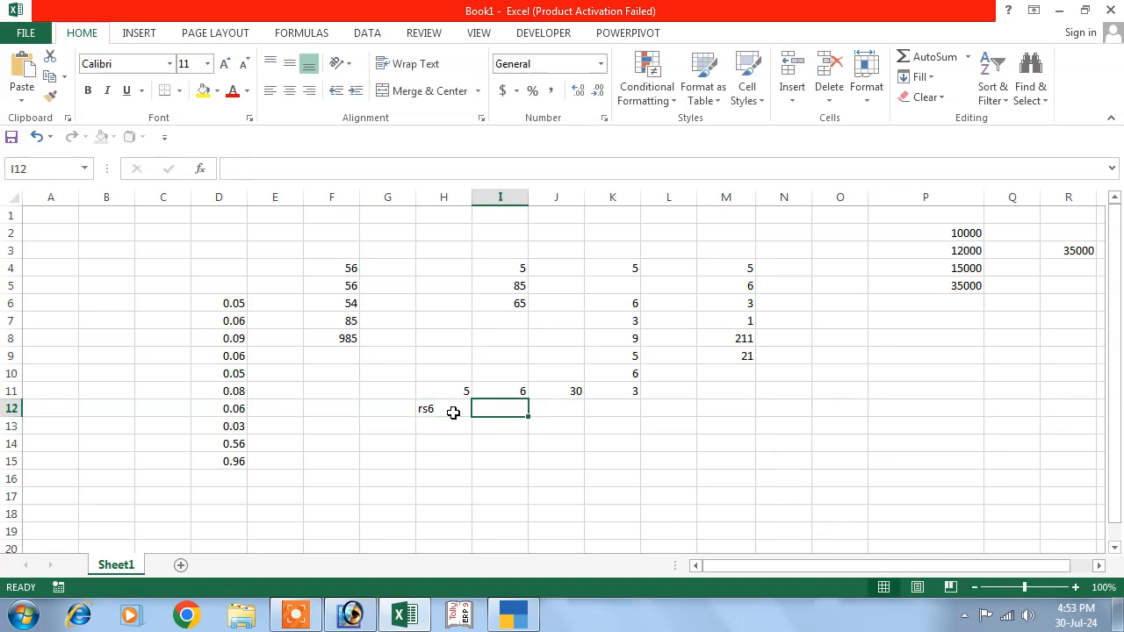
{"action": "type", "text": "rs"}
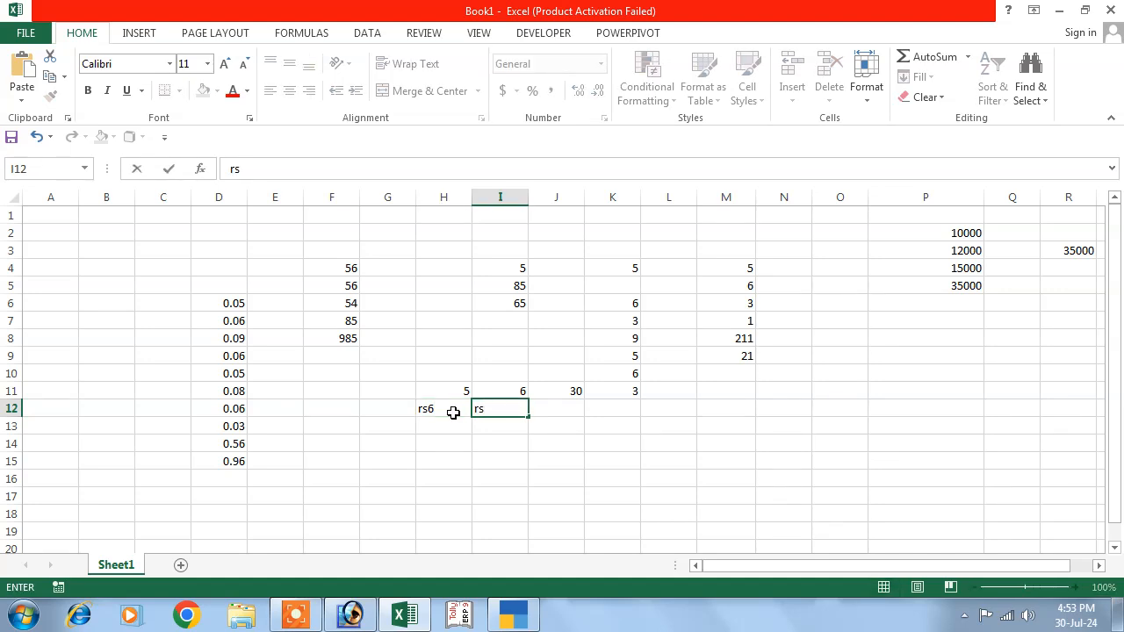
{"action": "type", "text": "5"}
{"action": "key", "text": "Tab"}
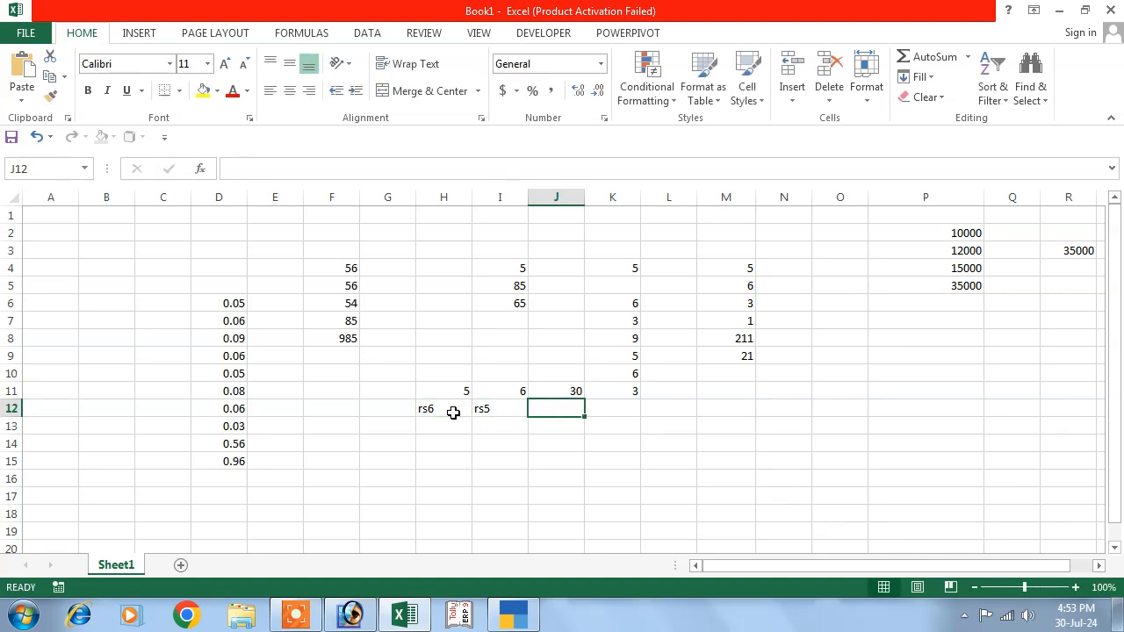
Enter a formula in J12 that multiplies H12 by I12.
{"action": "type", "text": "="}
{"action": "left_click", "coordinate": [451, 411]}
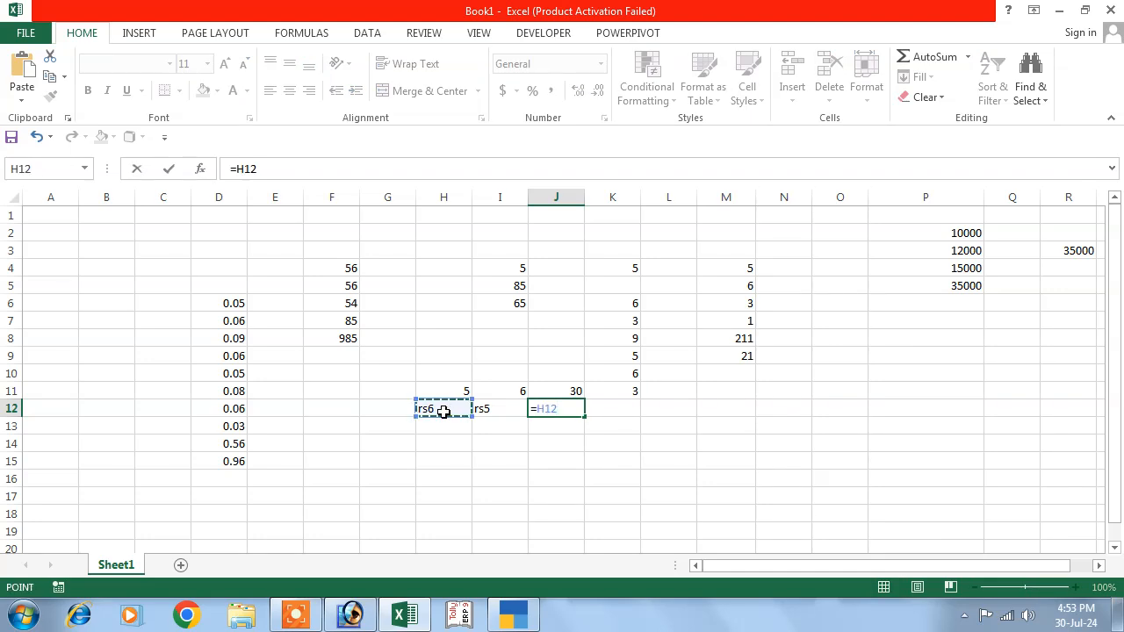
{"action": "type", "text": "*"}
{"action": "left_click", "coordinate": [481, 410]}
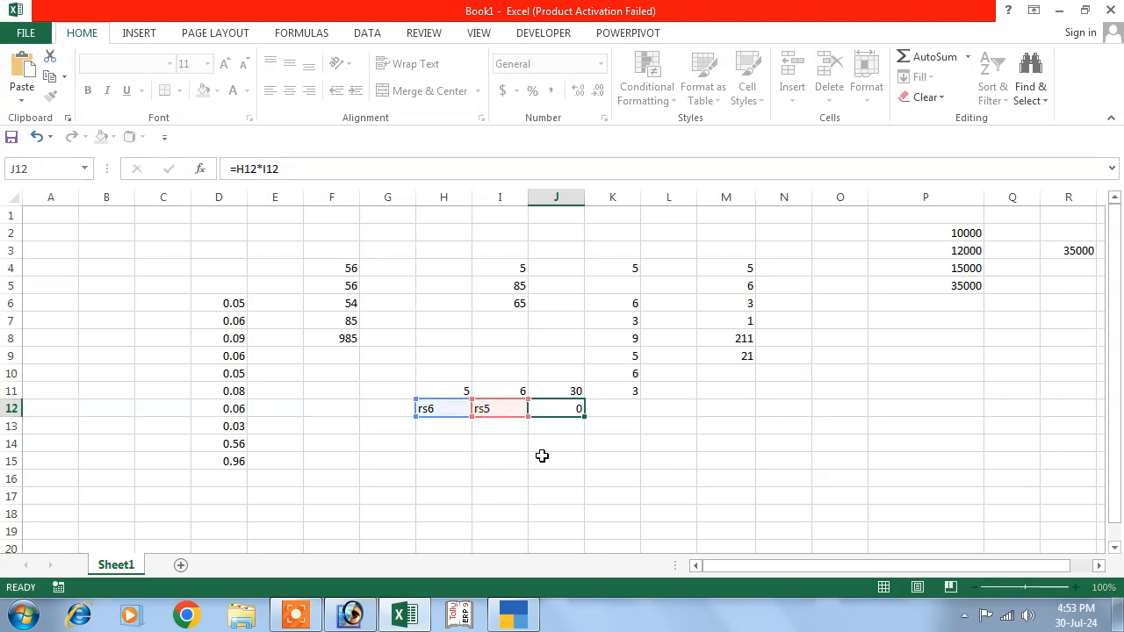
{"action": "key", "text": "Return"}
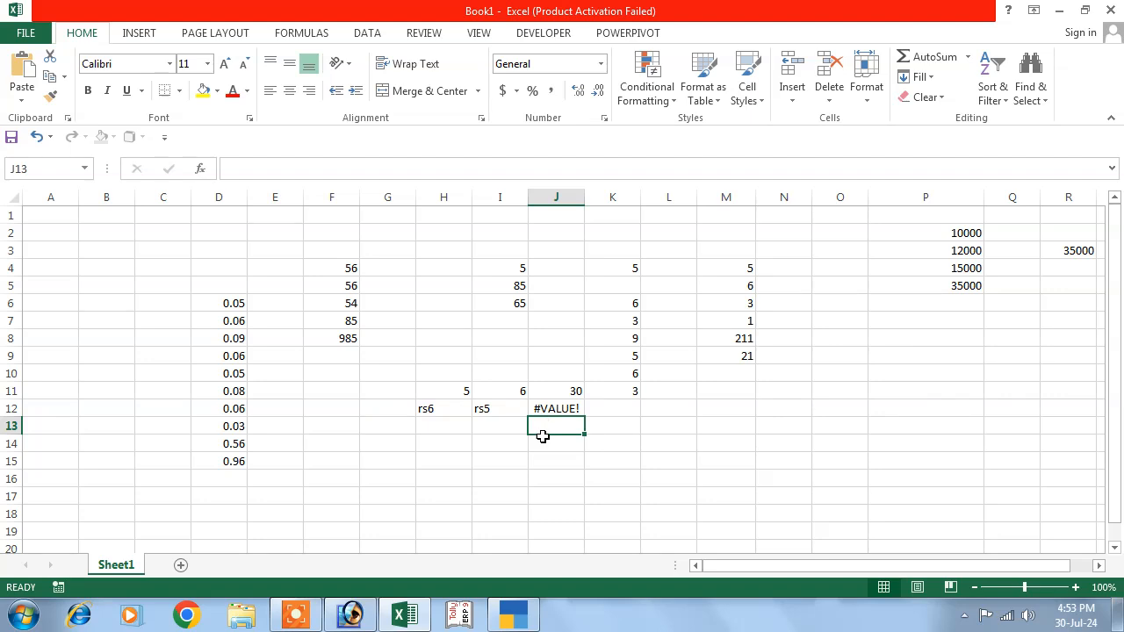
{"action": "left_click", "coordinate": [509, 460]}
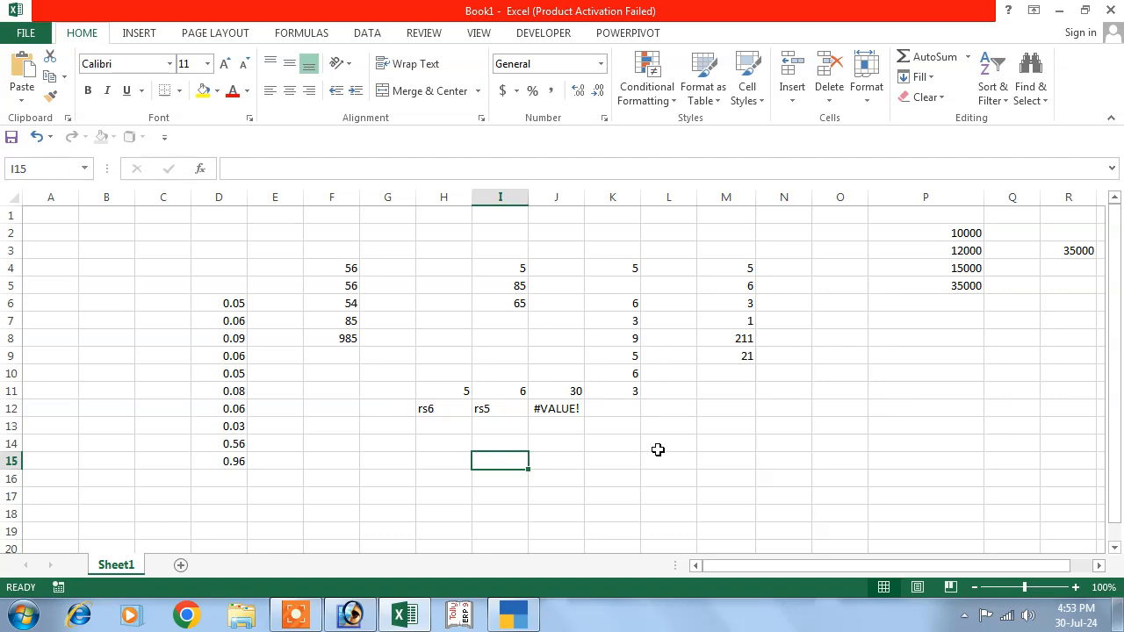
Apply the $ English (United States) accounting format to L13:L19, and enter 5 in L13 and 6 in L14.
{"action": "left_click_drag", "start_coordinate": [667, 429], "coordinate": [669, 531]}
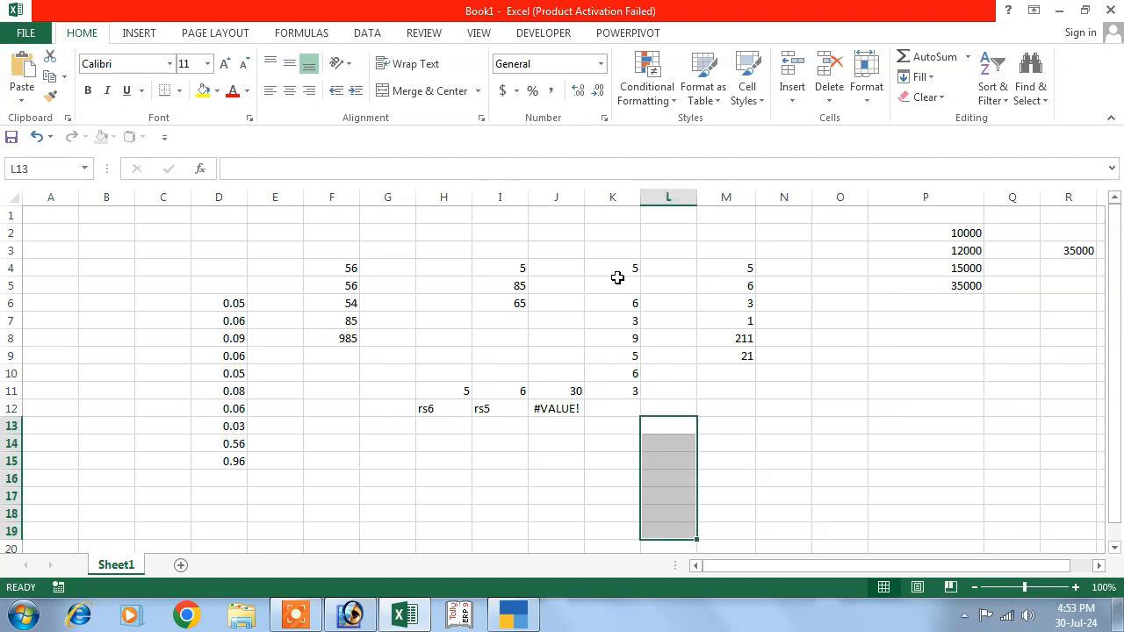
{"action": "left_click", "coordinate": [516, 91]}
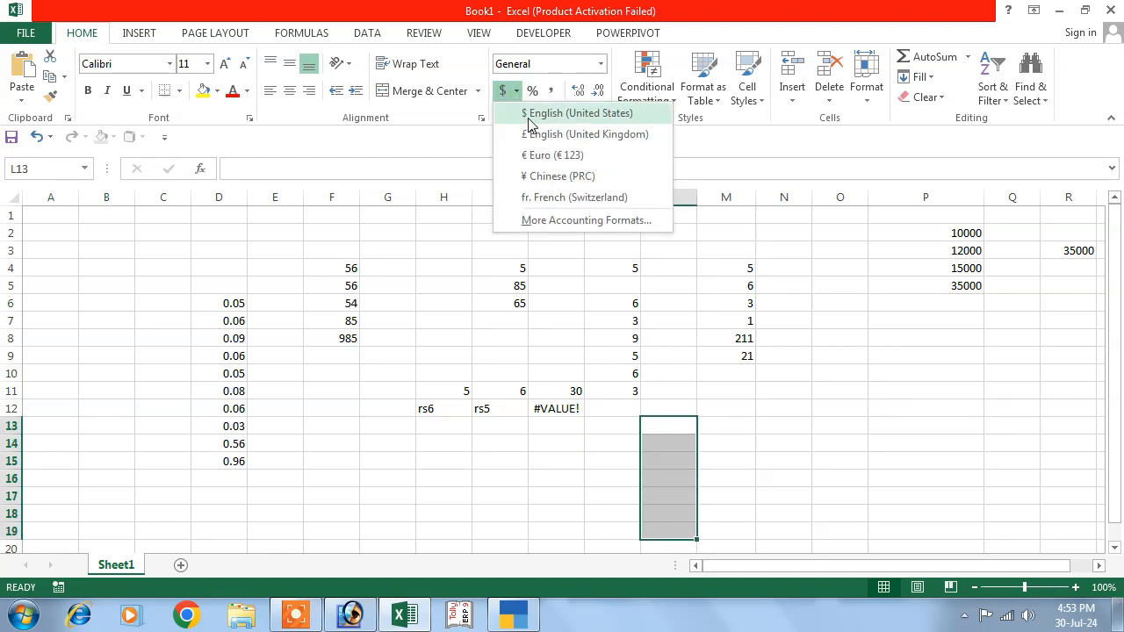
{"action": "left_click", "coordinate": [531, 113]}
{"action": "type", "text": "5"}
{"action": "key", "text": "Return"}
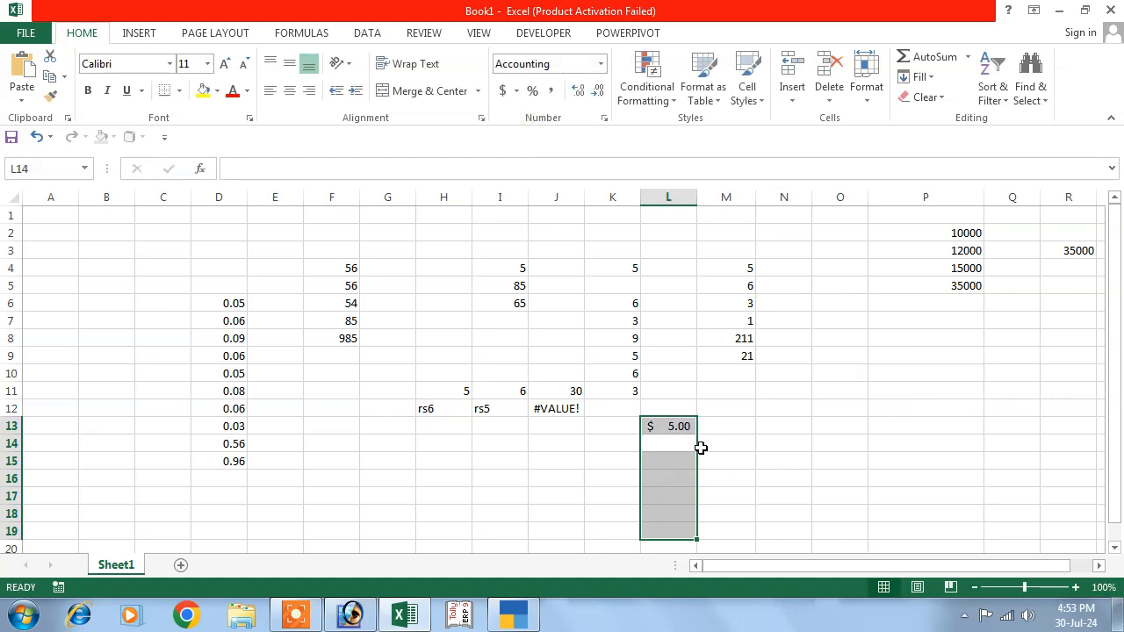
{"action": "type", "text": "6"}
{"action": "key", "text": "Return"}
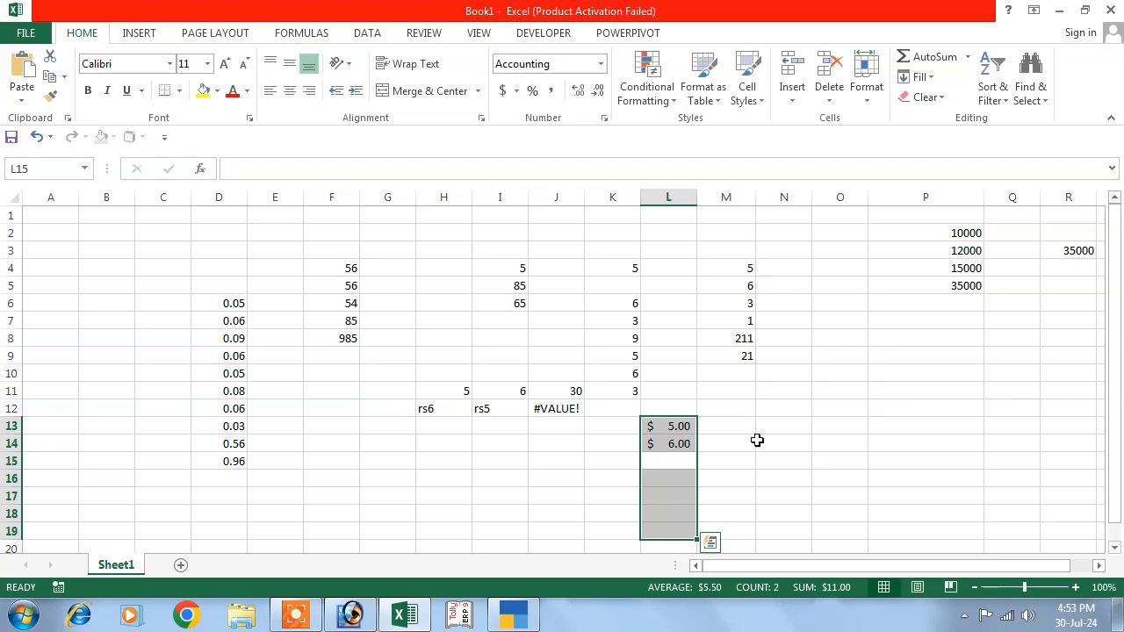
Enter a formula in L16 that multiplies L13 by L14, and select J12 to compare its formula.
{"action": "left_click", "coordinate": [672, 481]}
{"action": "type", "text": "="}
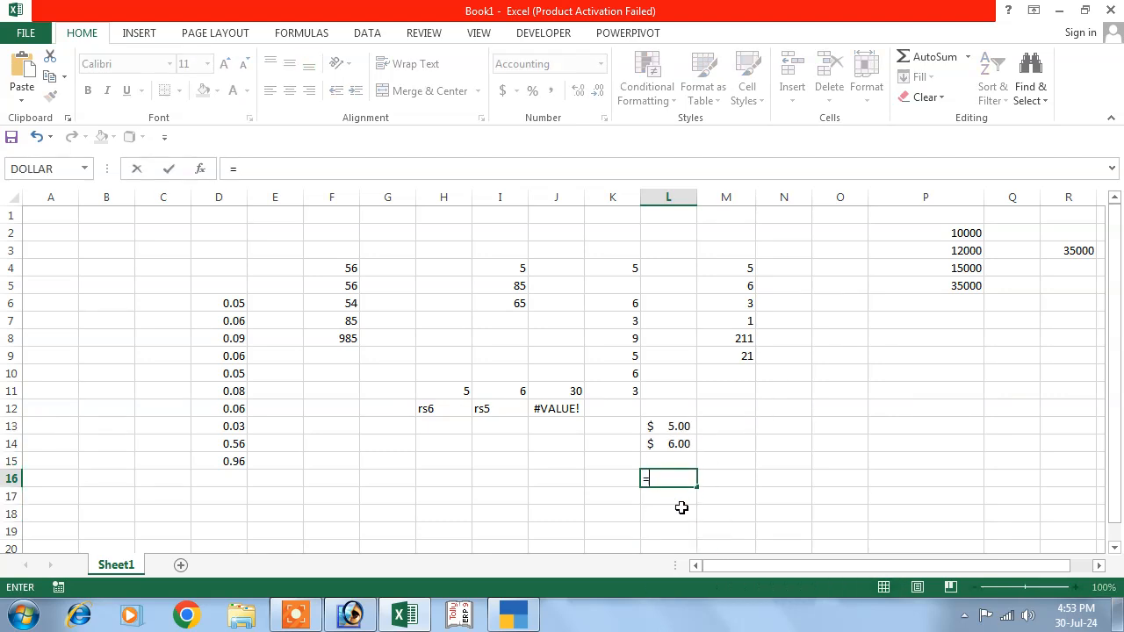
{"action": "left_click", "coordinate": [652, 426]}
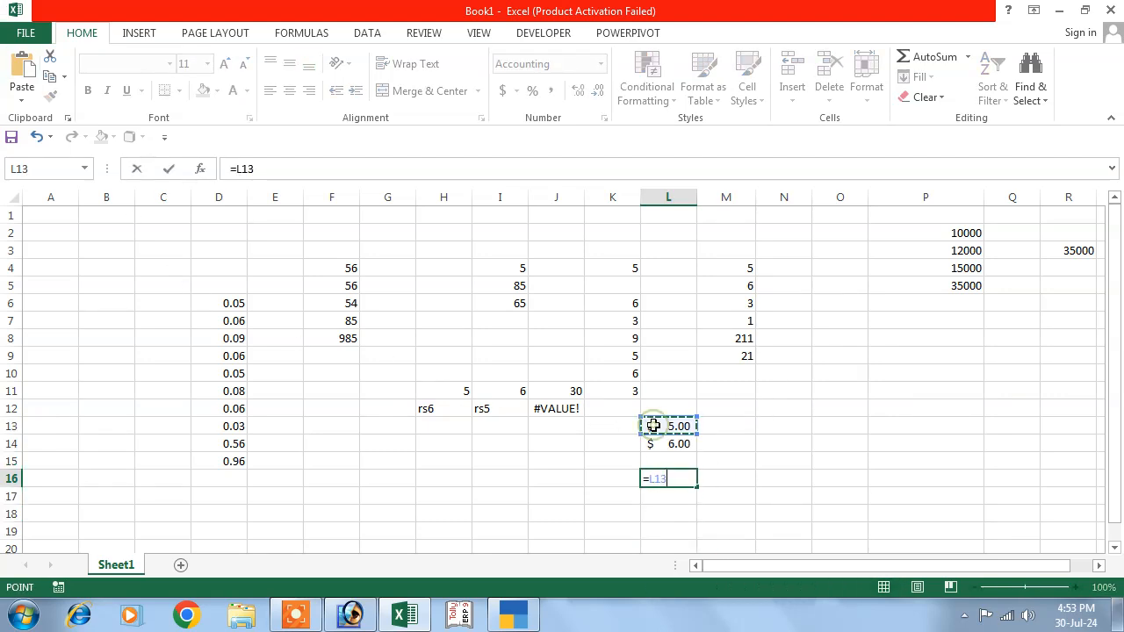
{"action": "type", "text": "*"}
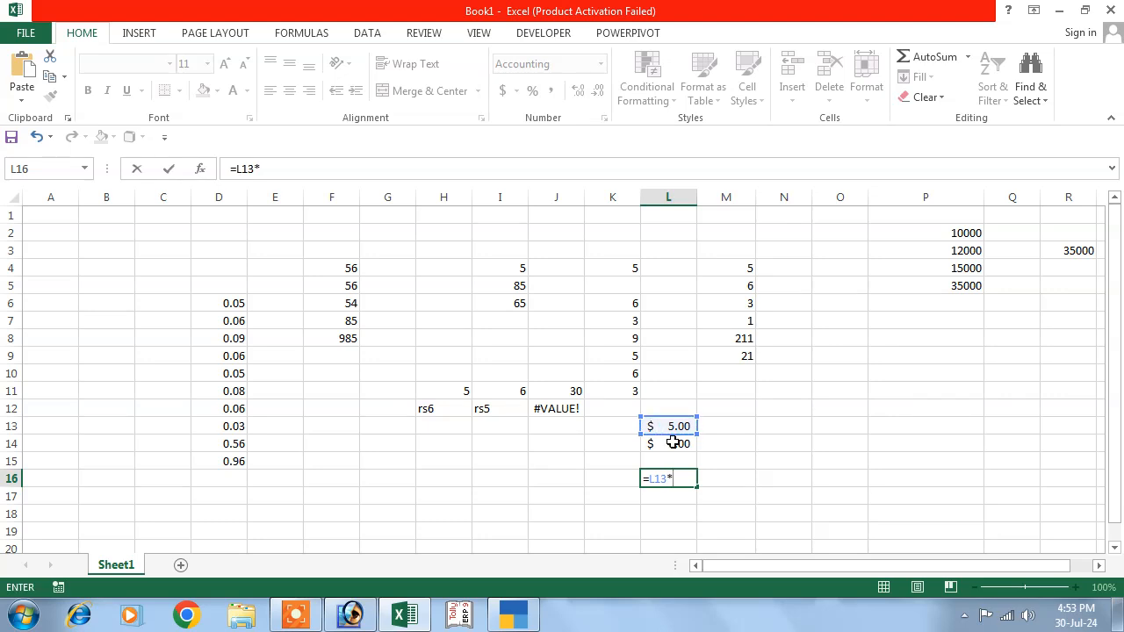
{"action": "left_click", "coordinate": [673, 443]}
{"action": "key", "text": "Return"}
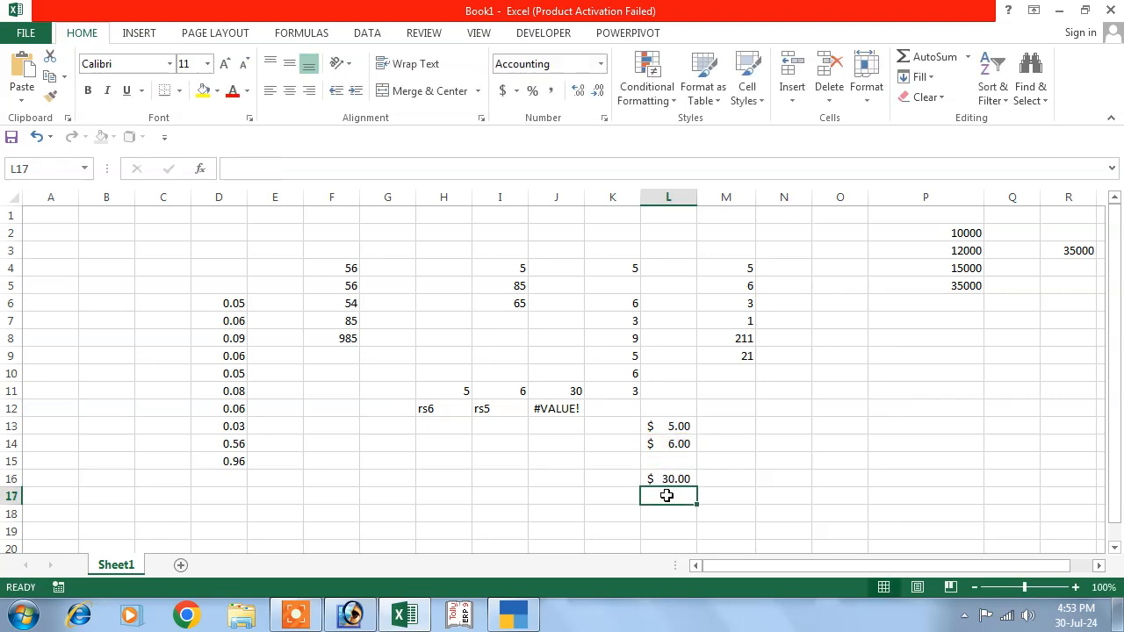
{"action": "left_click", "coordinate": [557, 409]}
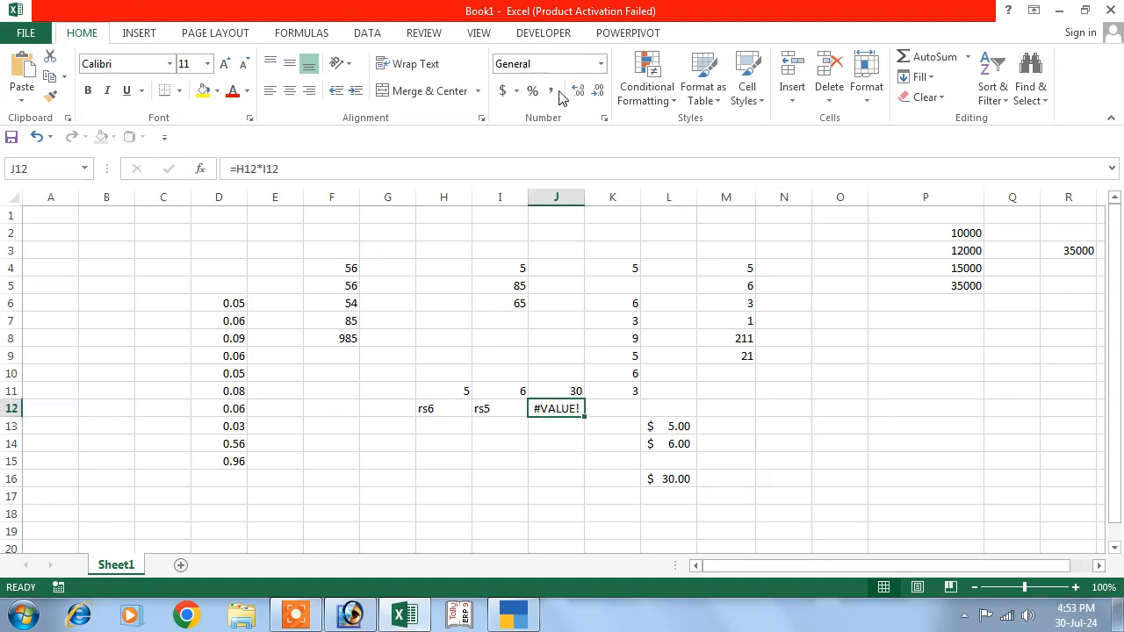